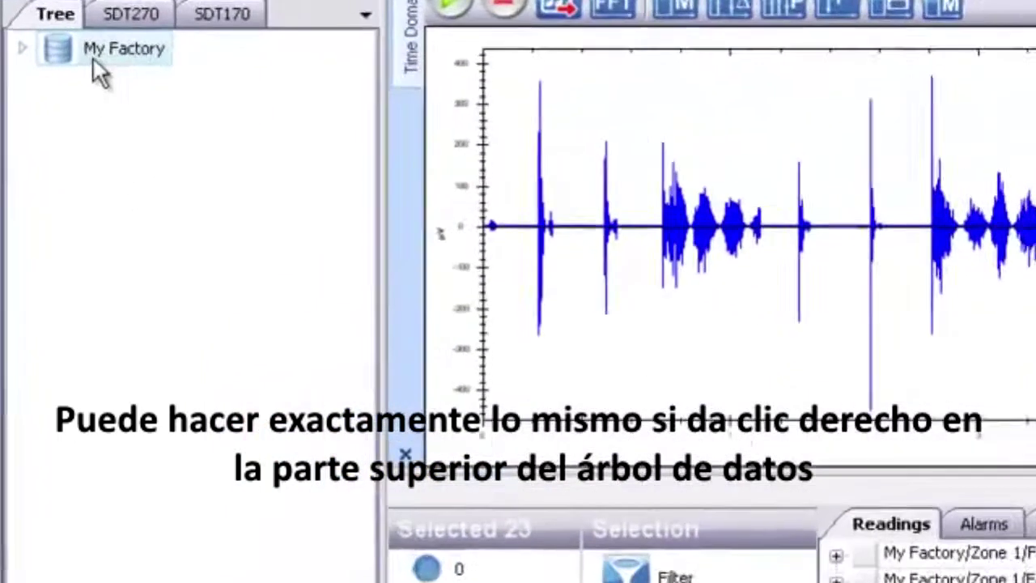
Add the whole My Factory tree to a new SDT270 survey named "My New Survey 2"
right_click(51, 94)
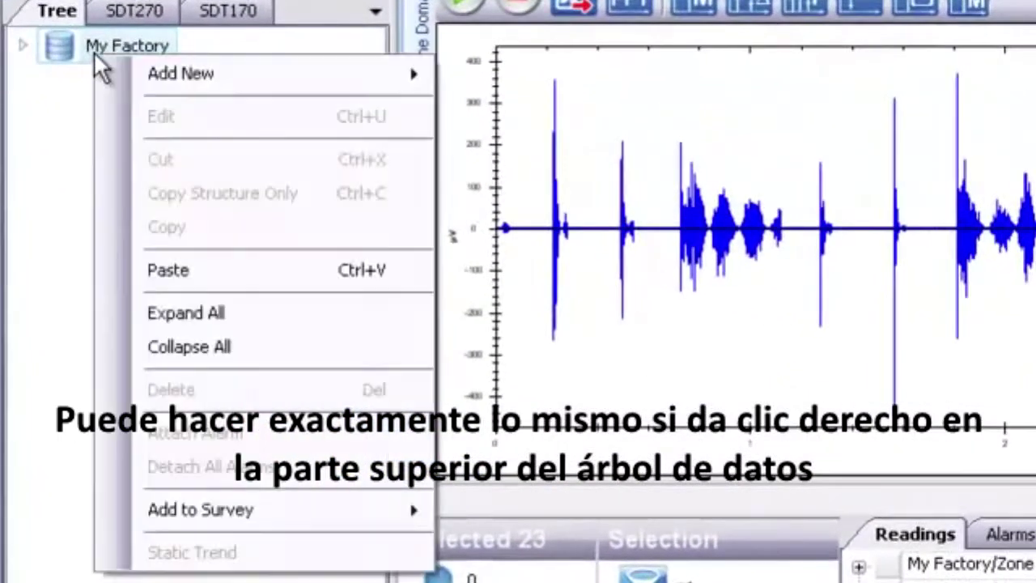
mouse_move(290, 510)
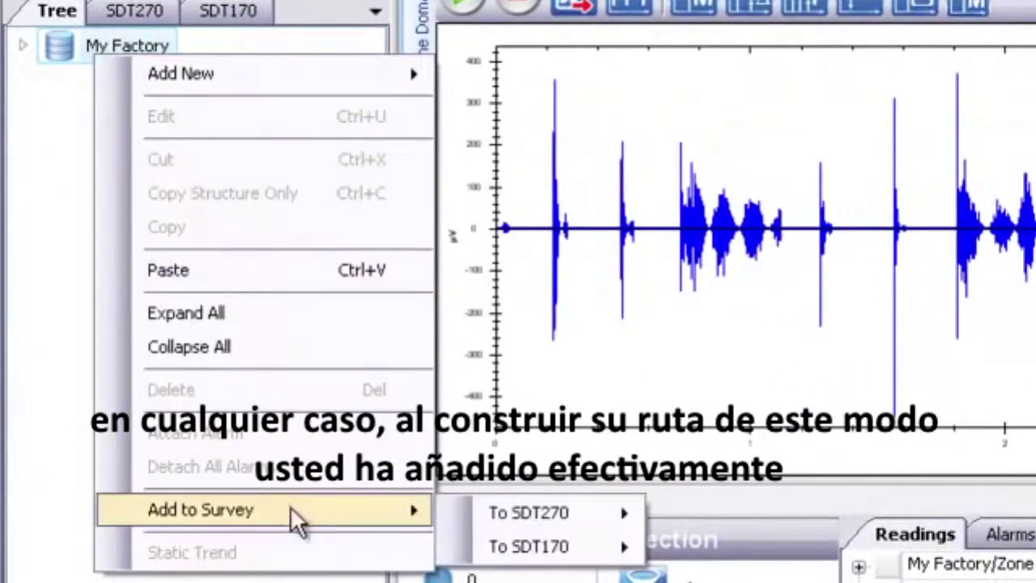
mouse_move(541, 510)
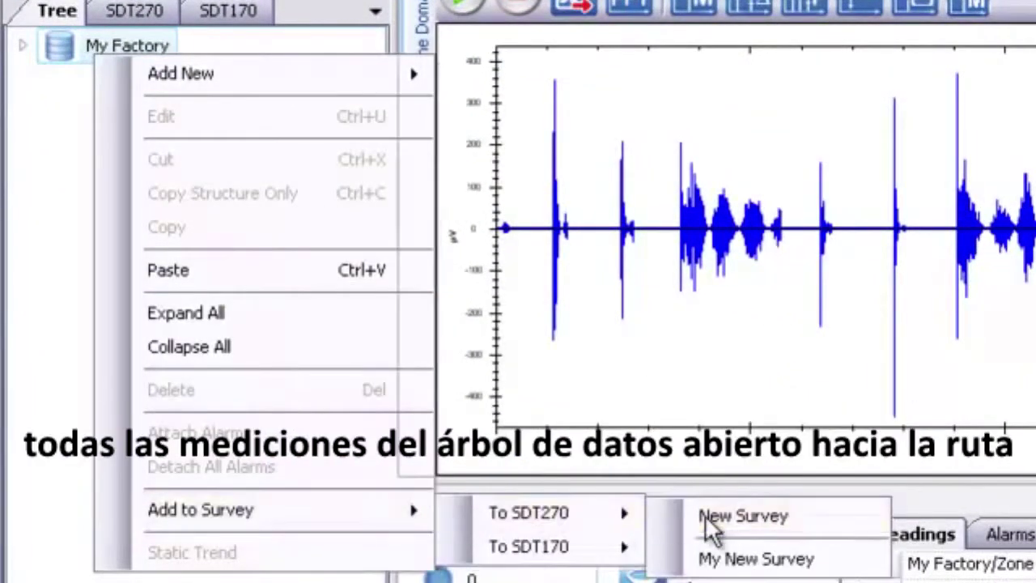
click(705, 514)
text(M)
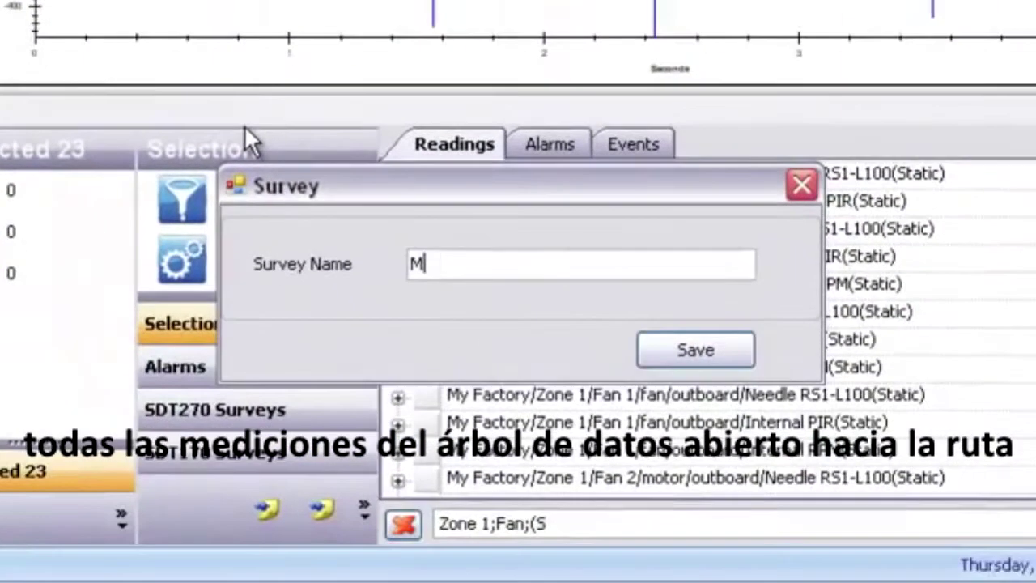
text(y New Survey )
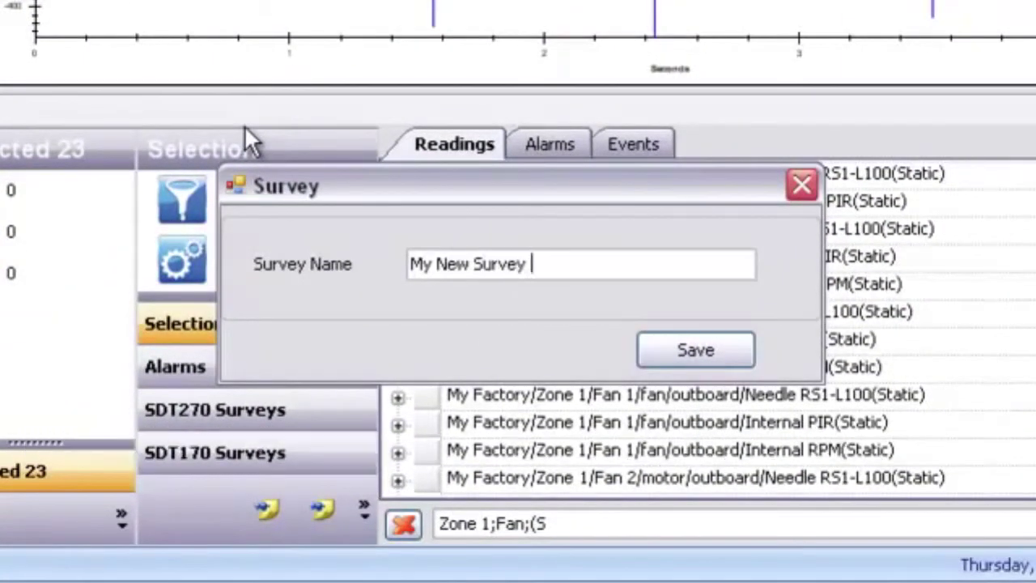
text(2)
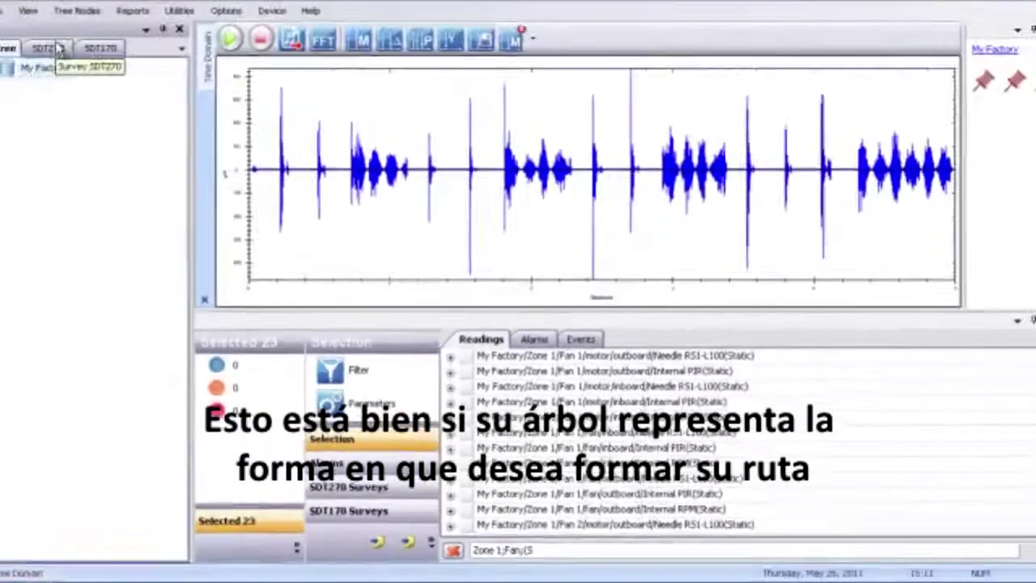
Display the SDT270 surveys and collapse the measurement lists under them
click(70, 73)
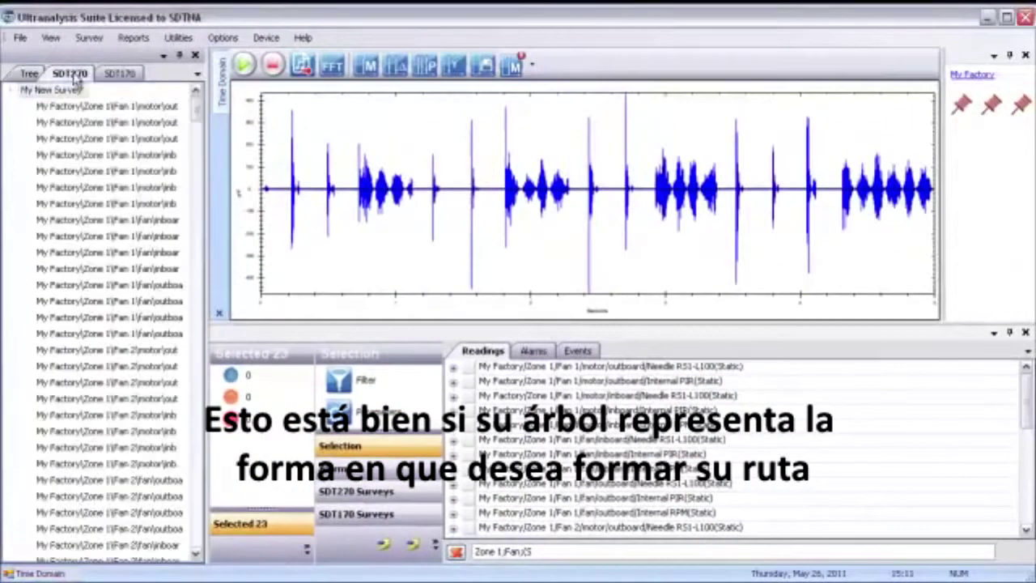
click(10, 91)
click(10, 106)
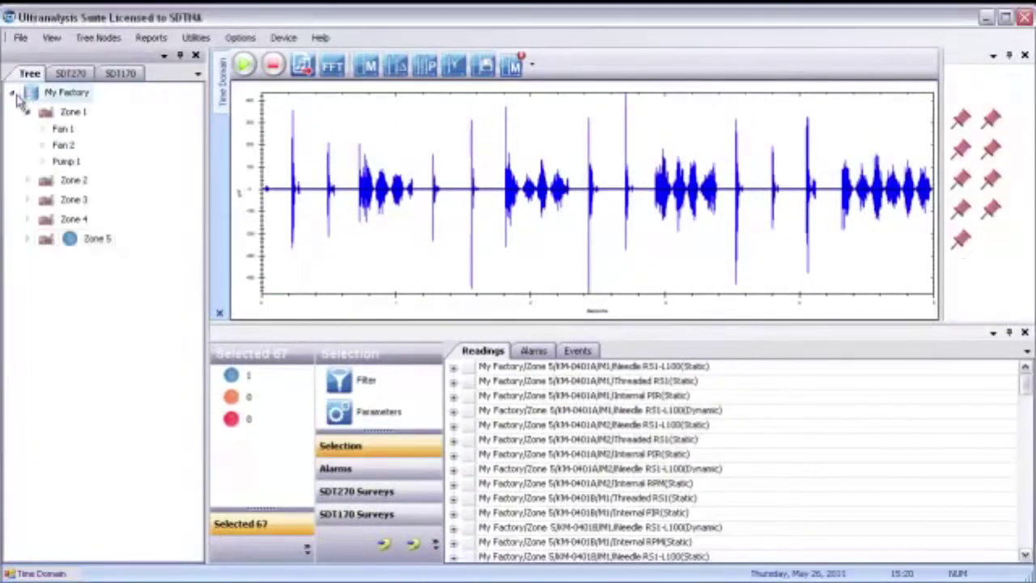
Collapse and re-expand My Factory in the data tree to examine how it is divided into zones
click(14, 93)
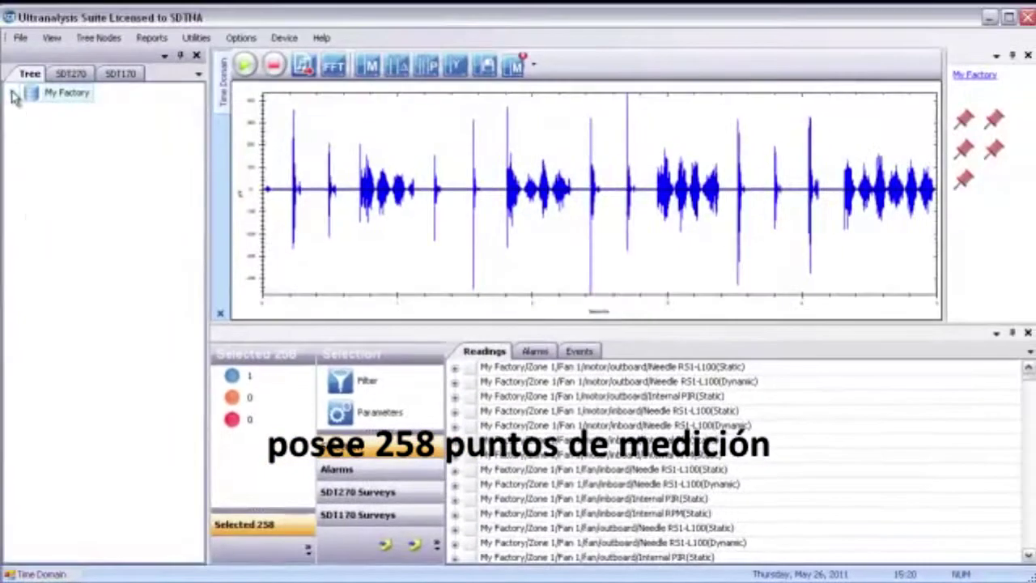
click(14, 93)
click(27, 112)
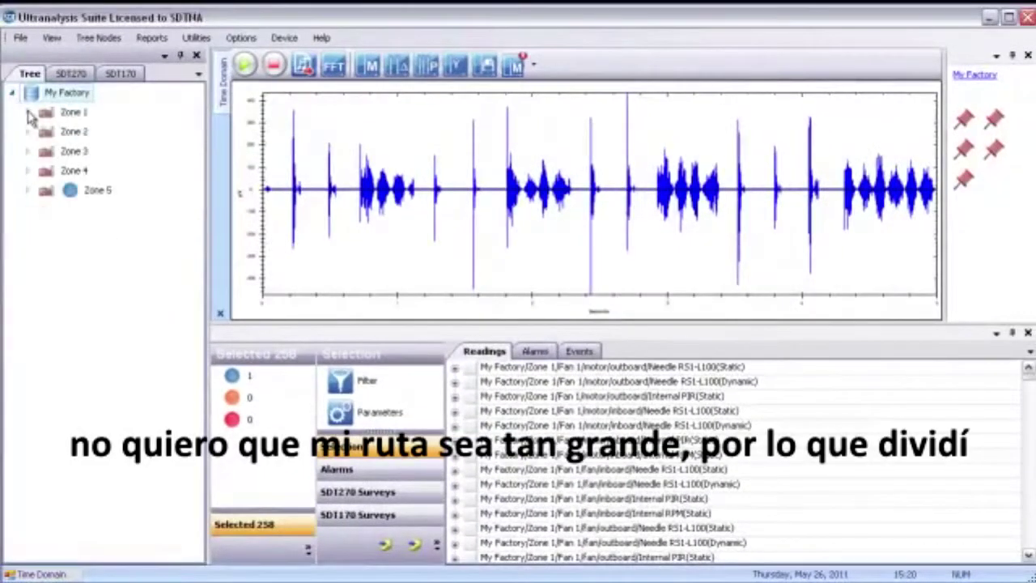
click(50, 115)
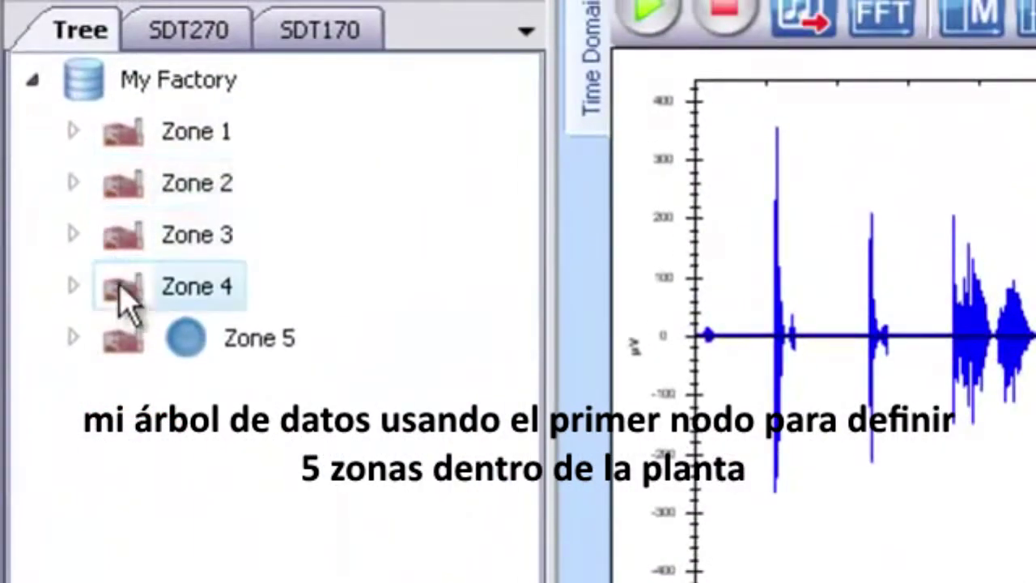
click(135, 344)
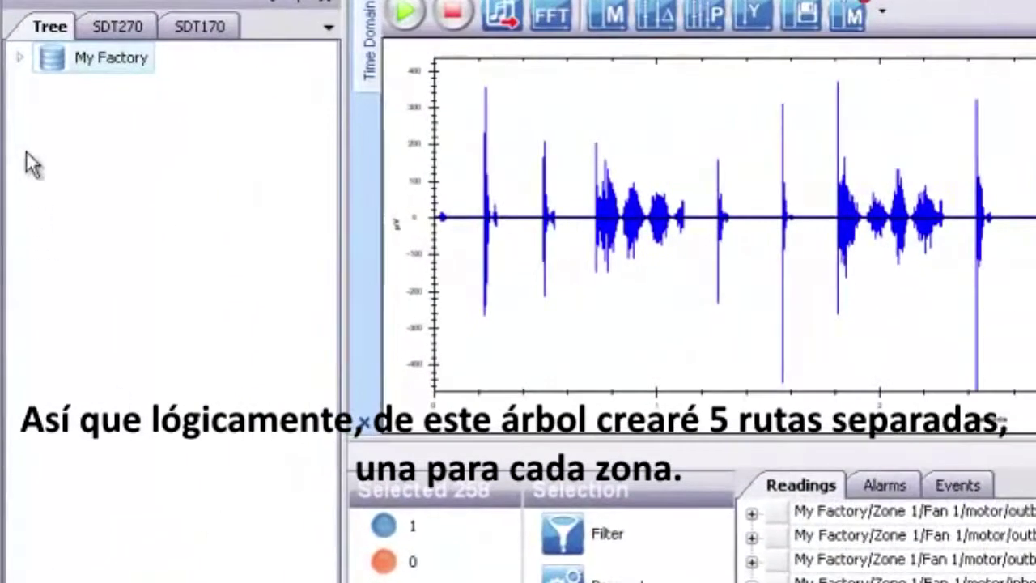
Expand My Factory and add Zone 1 to a new SDT270 survey named "Zone1"
click(18, 56)
right_click(96, 94)
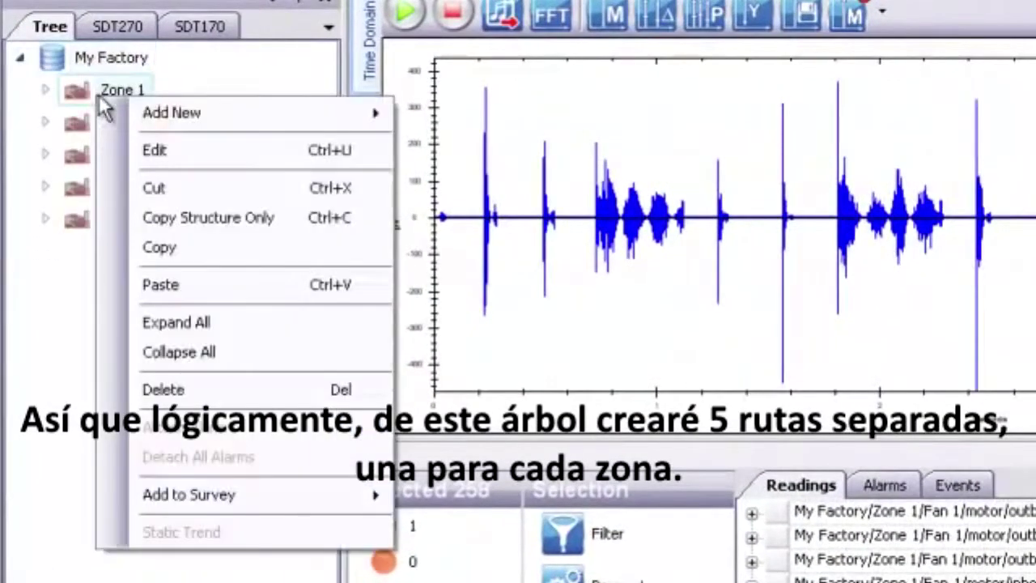
mouse_move(248, 491)
mouse_move(481, 500)
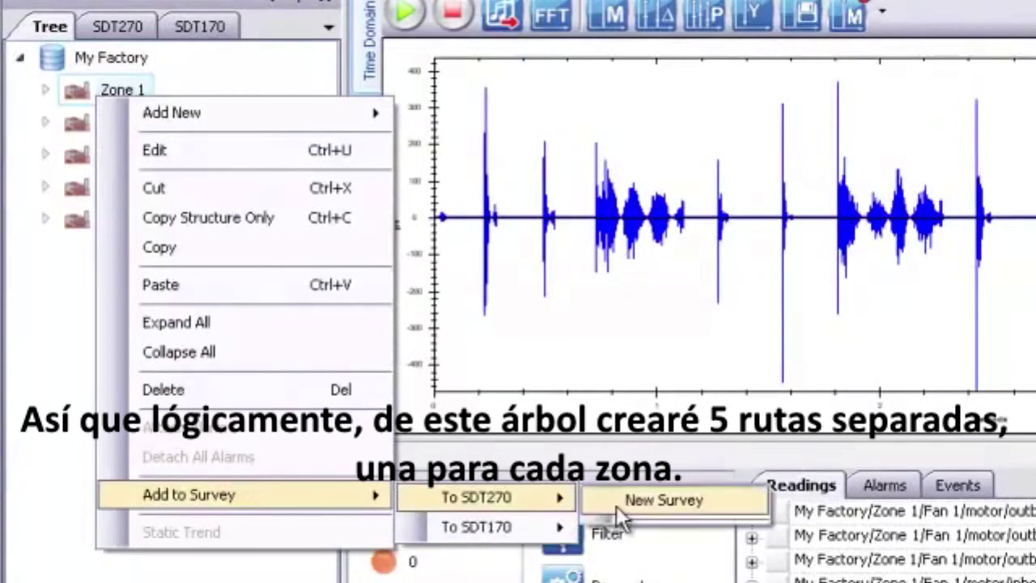
click(614, 505)
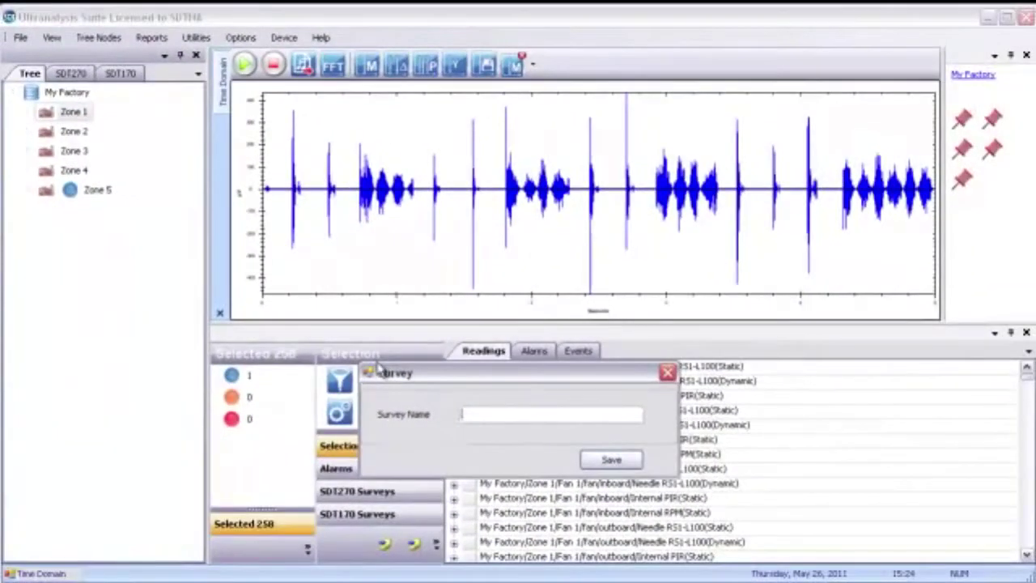
text(Zone1)
key(Return)
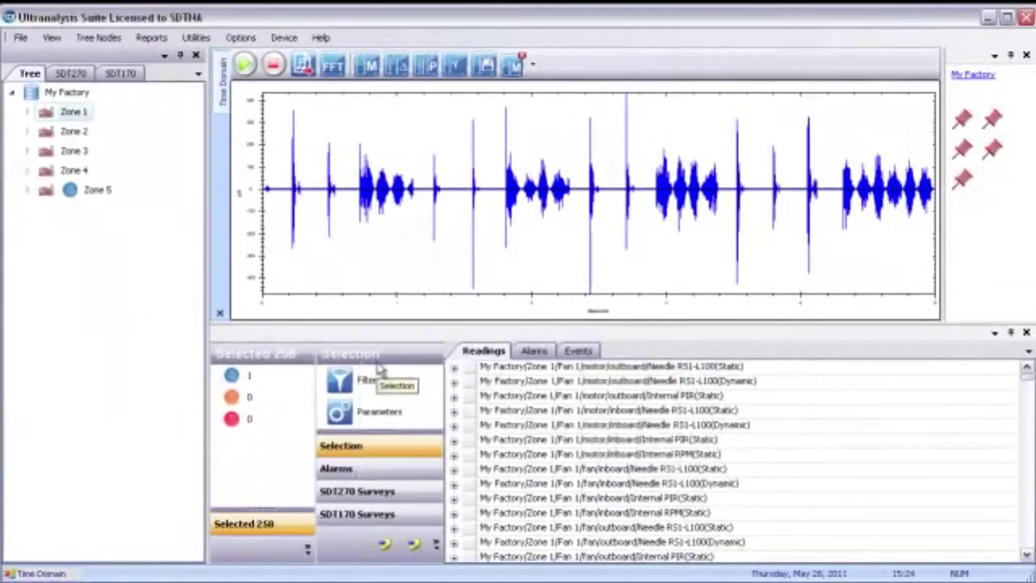
Add Zone 2 to a new SDT270 survey named "Zone2"
right_click(74, 135)
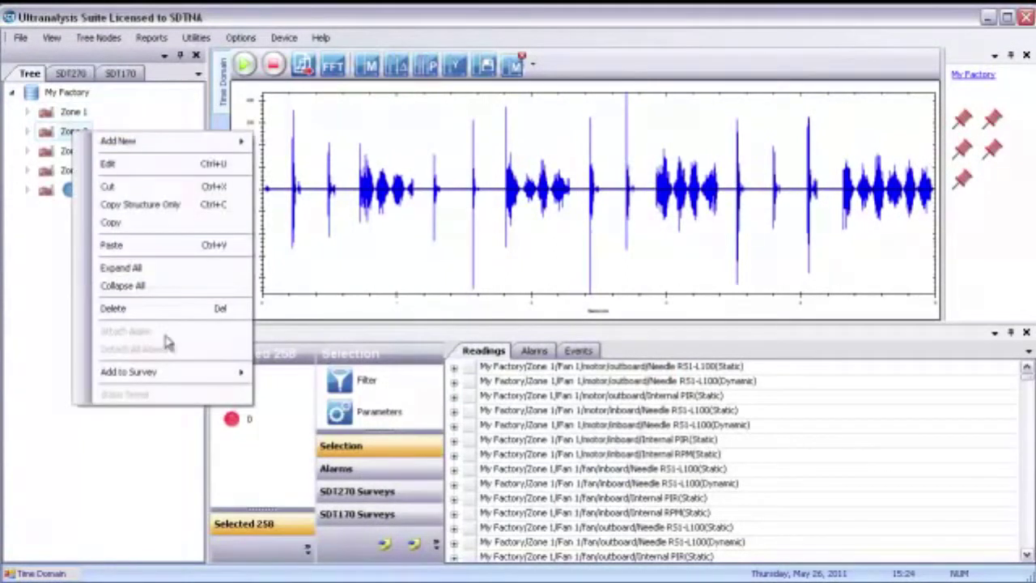
mouse_move(241, 372)
mouse_move(357, 379)
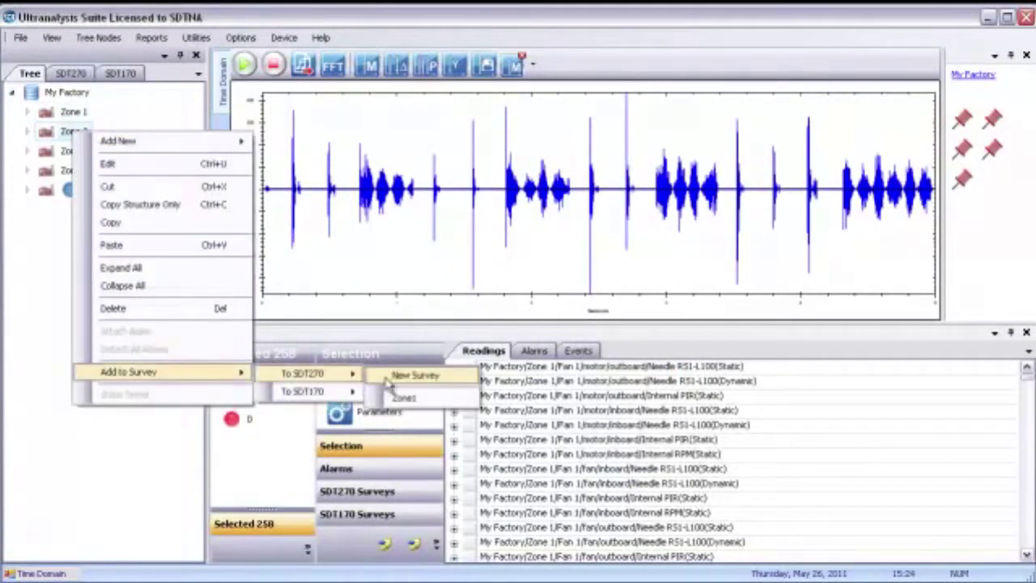
click(392, 373)
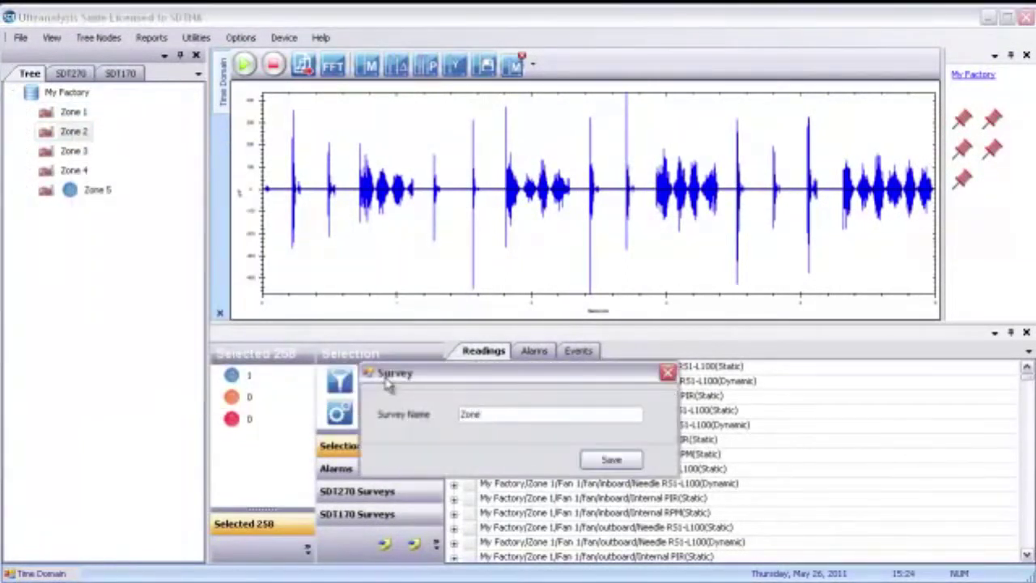
text(Zone)
key(Return)
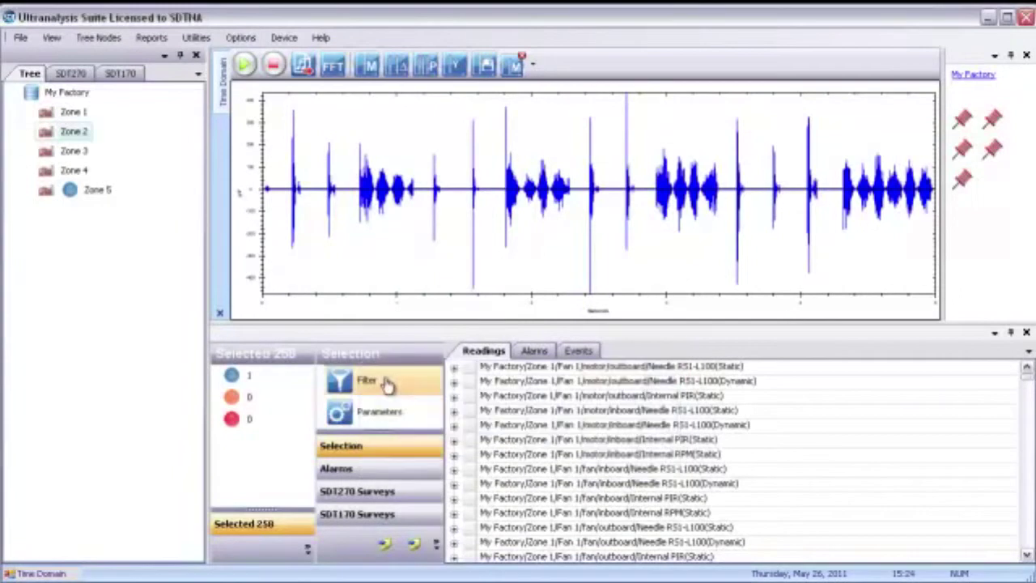
Add Zone 3 of the data tree to an SDT270 survey
right_click(73, 157)
mouse_move(234, 391)
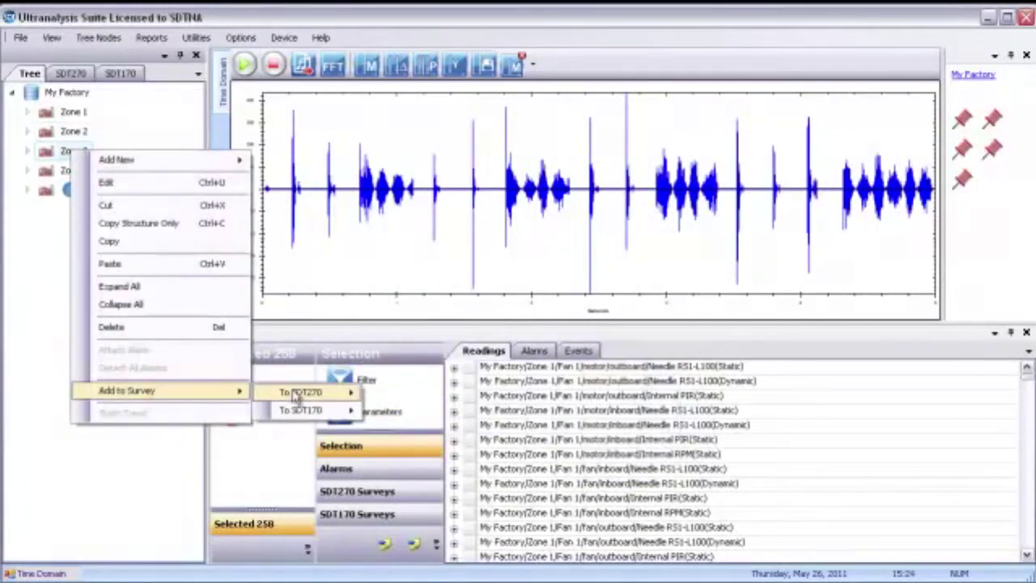
mouse_move(308, 392)
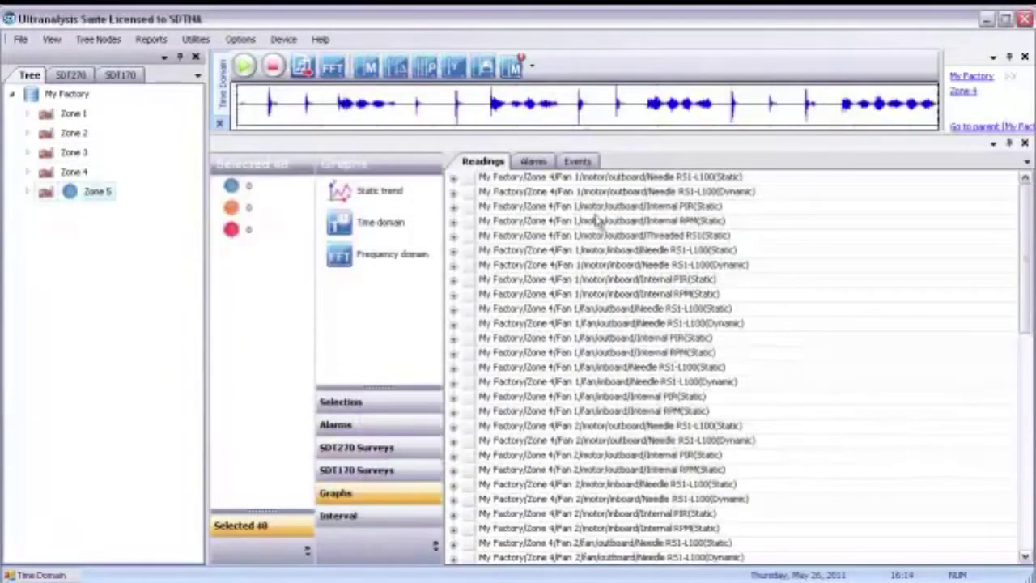
Display the SDT270 zone surveys and collapse all of their measurement lists
click(63, 75)
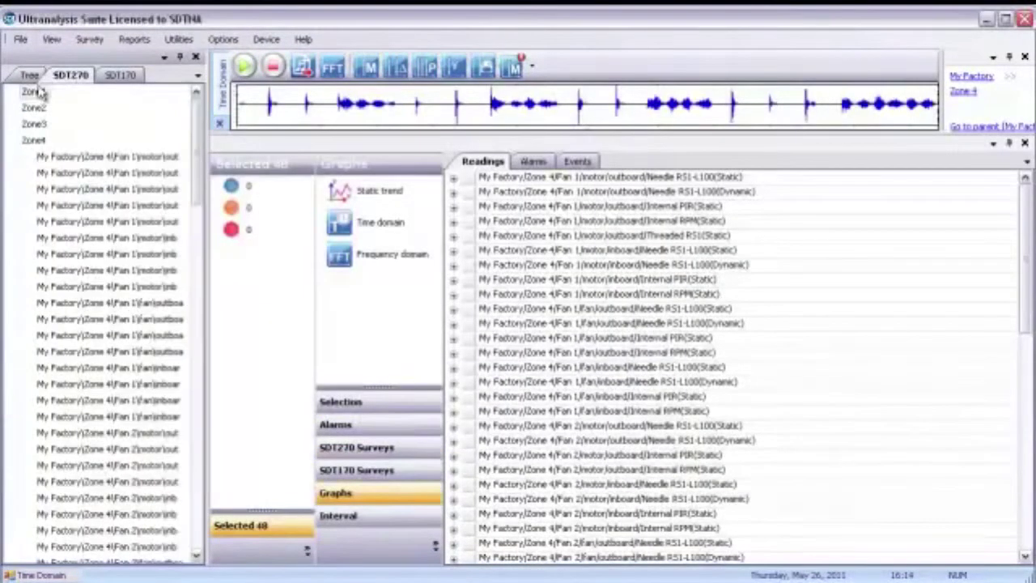
right_click(15, 143)
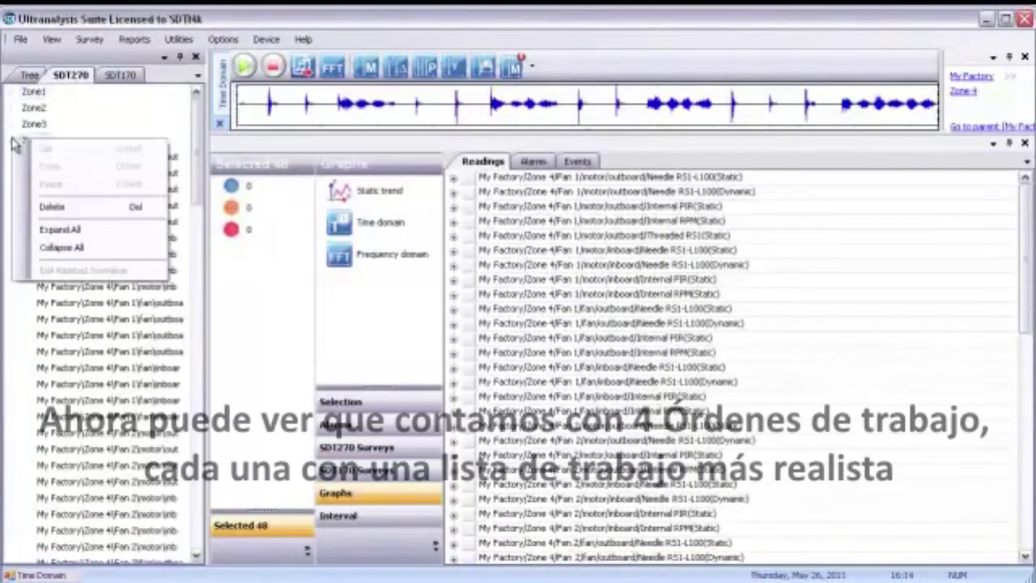
click(44, 249)
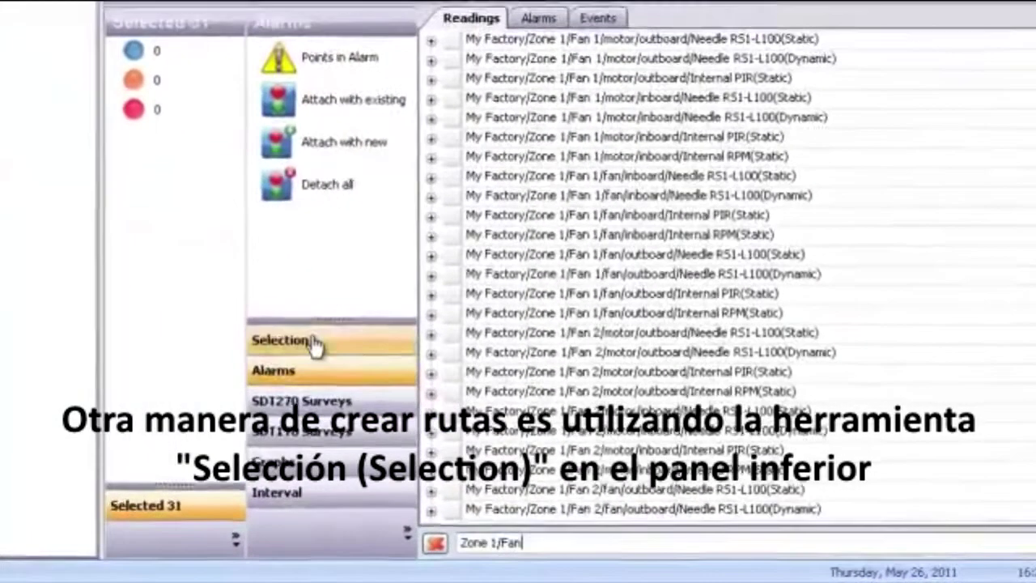
Show the Selection tools and clear the "Zone 1/Fan" filter from the readings list
click(348, 385)
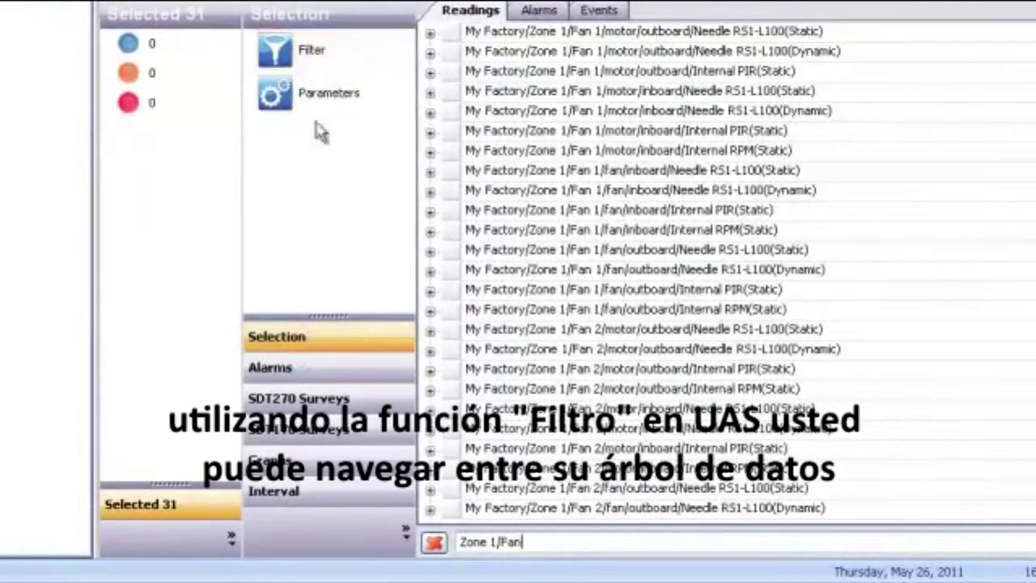
drag(534, 541, 467, 541)
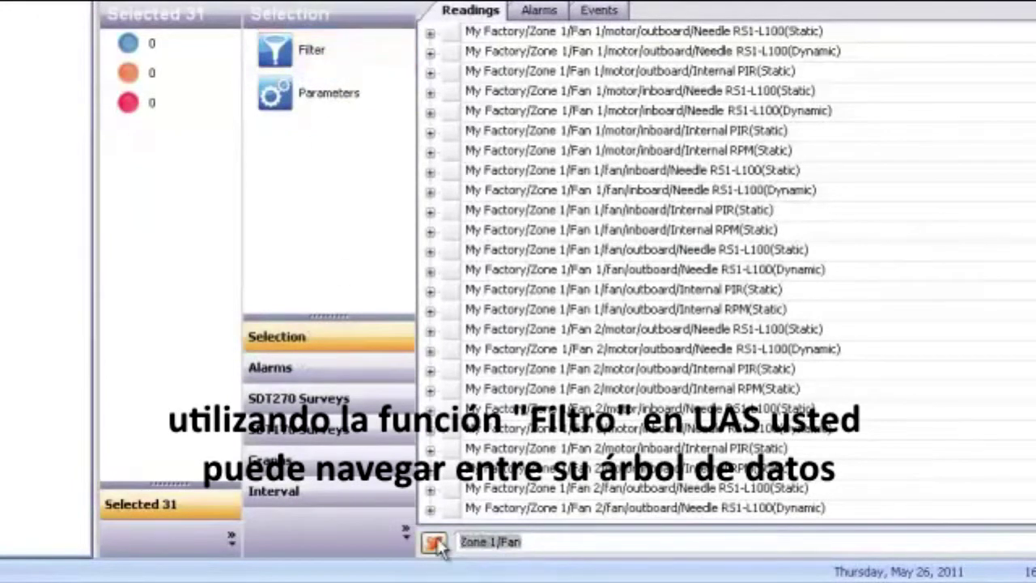
key(BackSpace)
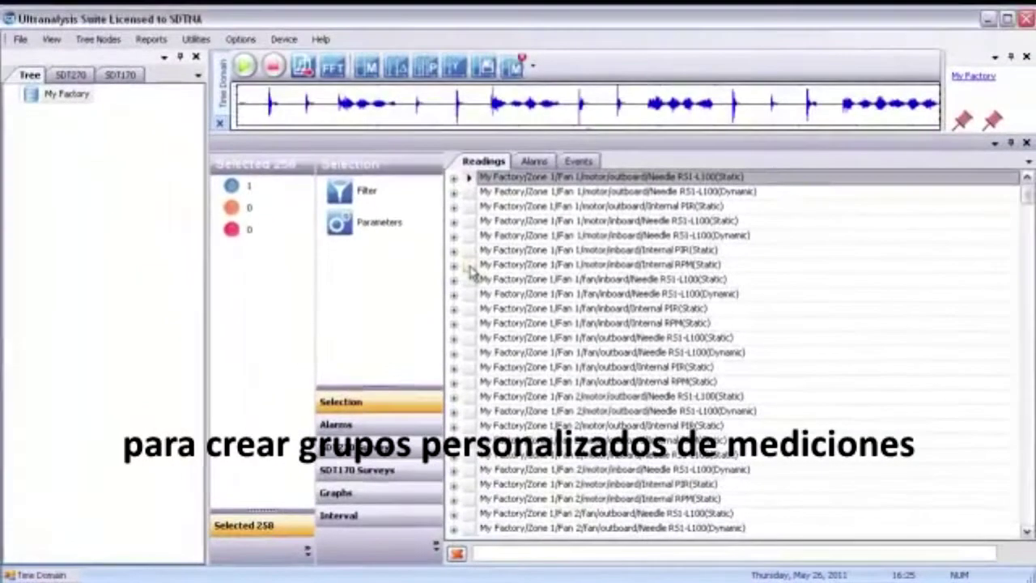
Add Fan 1's motor inboard RPM, fan outboard Needle Static and PIR readings, and a Fan 2 motor Needle Static reading to the selection
click(470, 238)
click(484, 338)
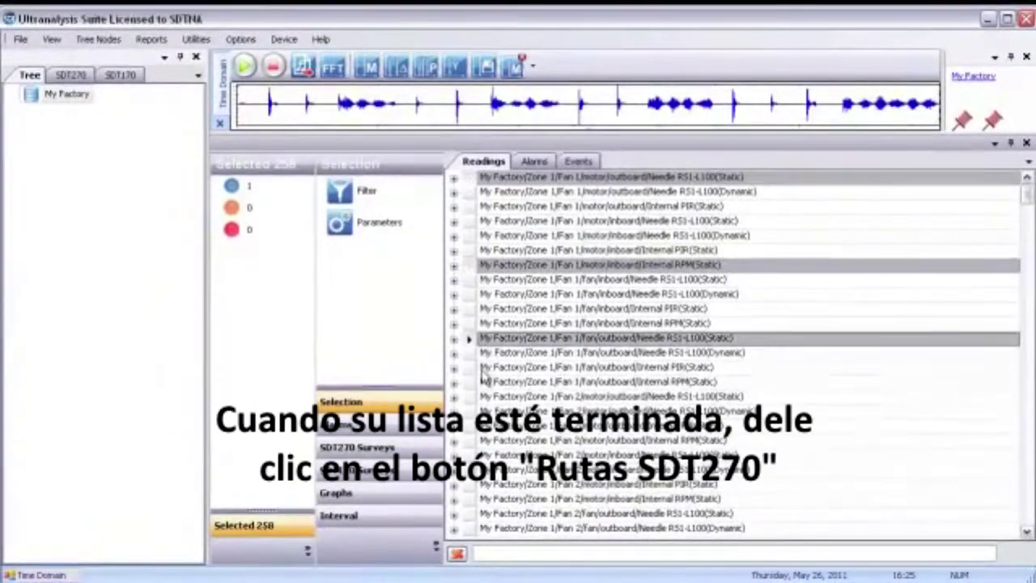
click(483, 367)
click(483, 454)
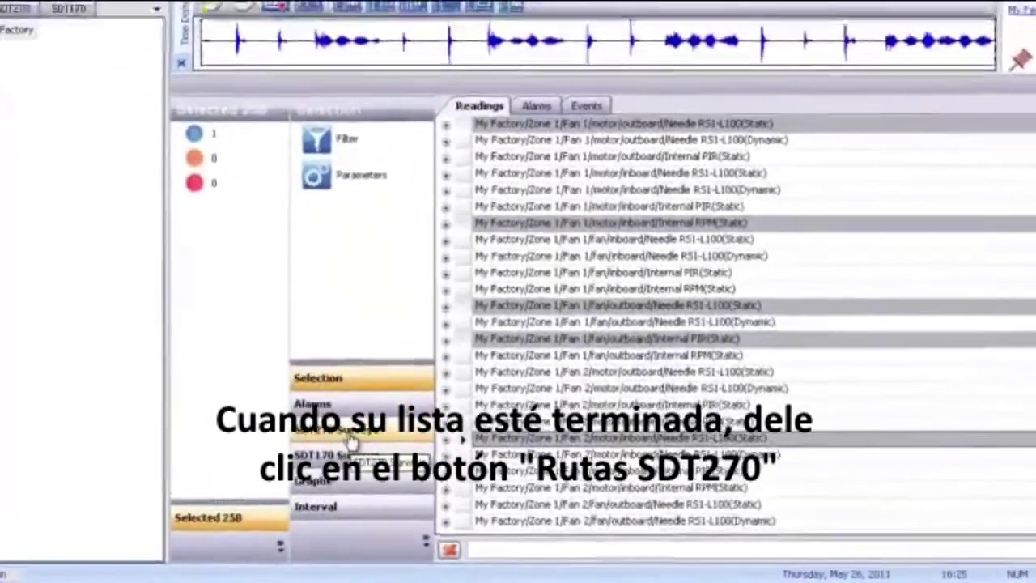
View the existing SDT270 surveys for the selected readings, dismiss the list, and start adding the readings to a new survey instead
click(362, 450)
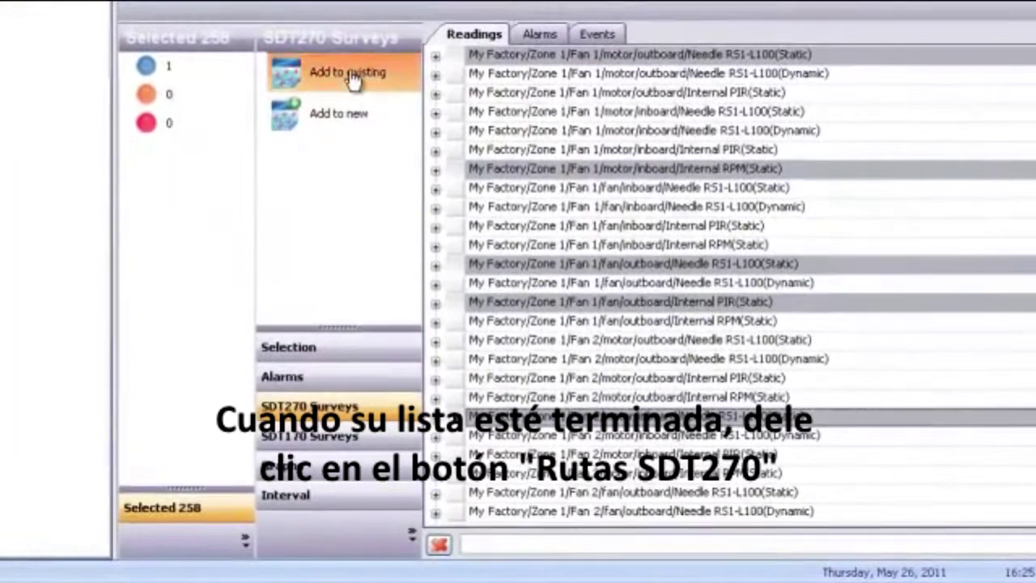
click(353, 74)
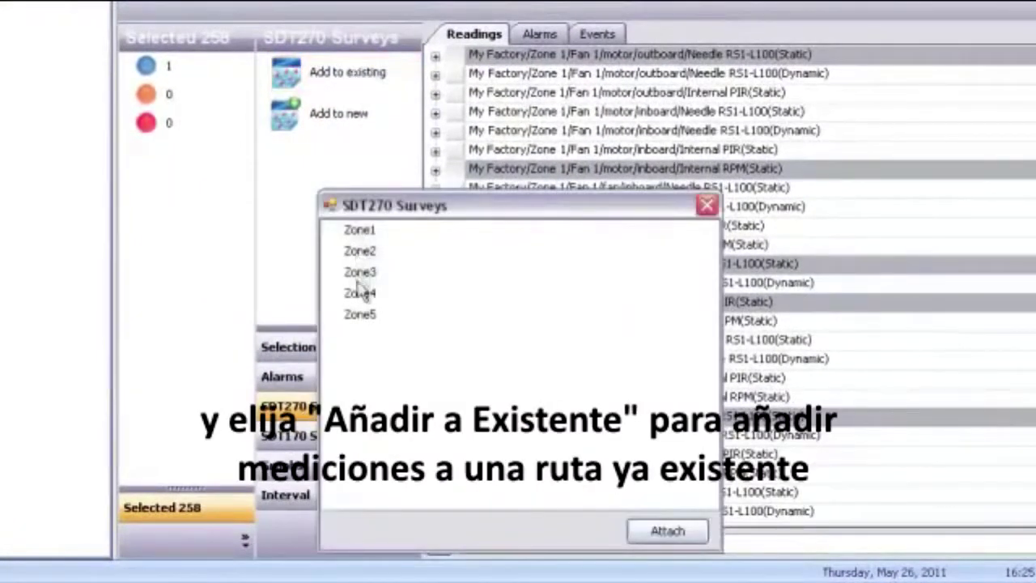
click(707, 205)
click(336, 132)
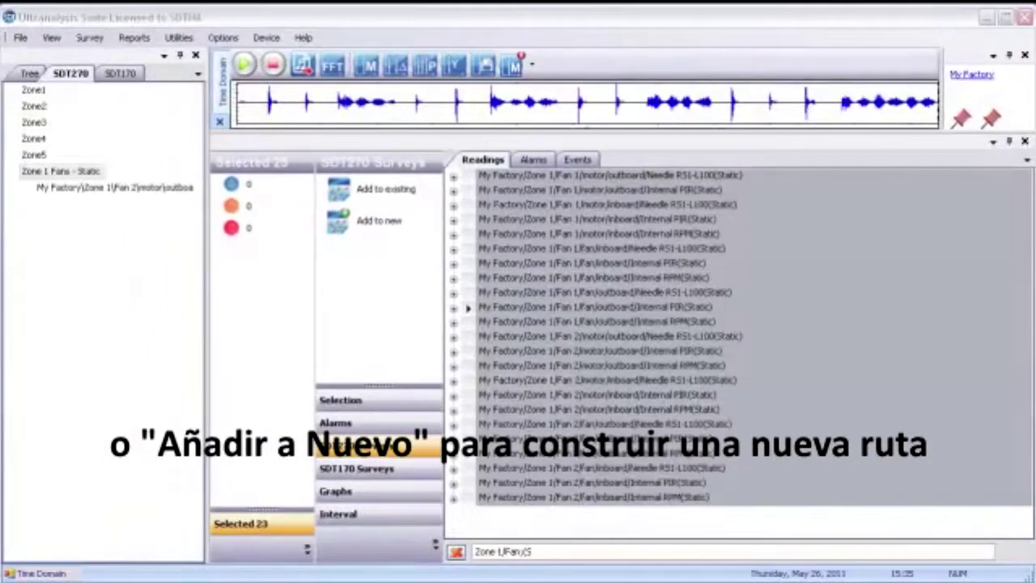
Delete the whole "Zone 1/Fan;(S" search text so the readings list is unfiltered
key(BackSpace)
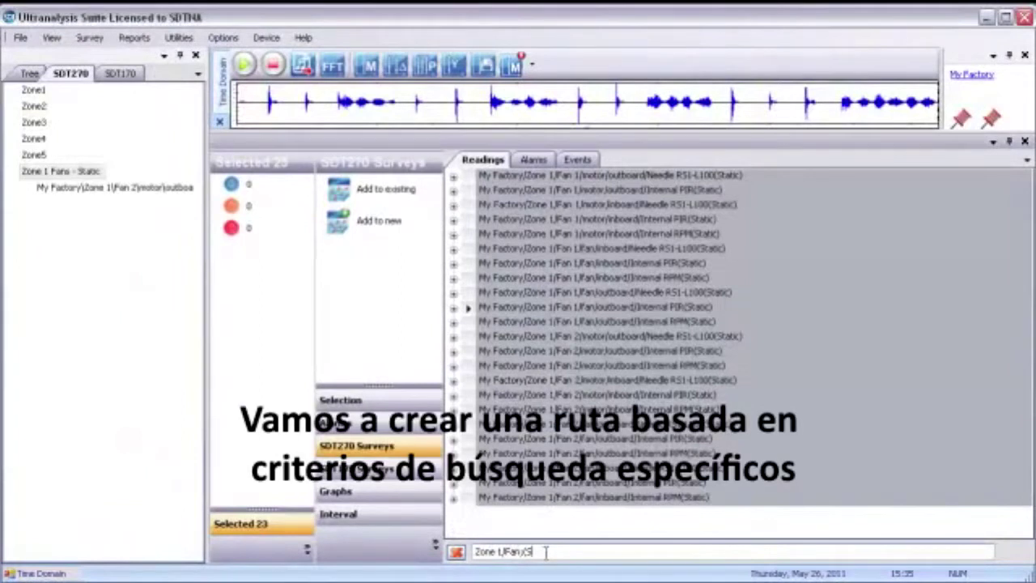
key(BackSpace)
key(BackSpace)
key(BackSpace)
key(BackSpace)
key(BackSpace)
key(BackSpace)
key(BackSpace)
key(BackSpace)
key(BackSpace)
key(BackSpace)
key(BackSpace)
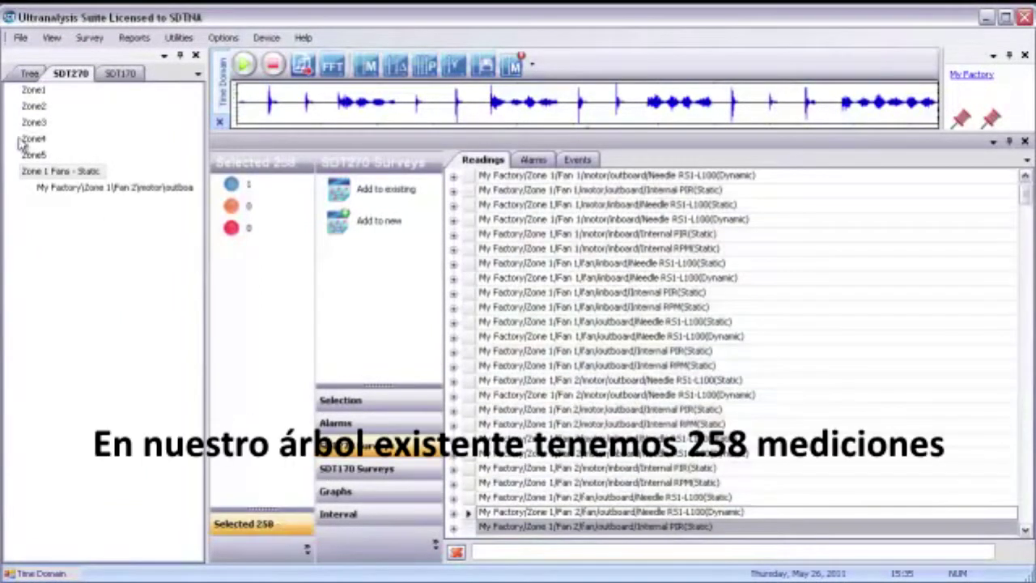
Show the data tree and the Selection tools, and filter the readings list by "Zone 1/Fan;(Static)"
click(29, 74)
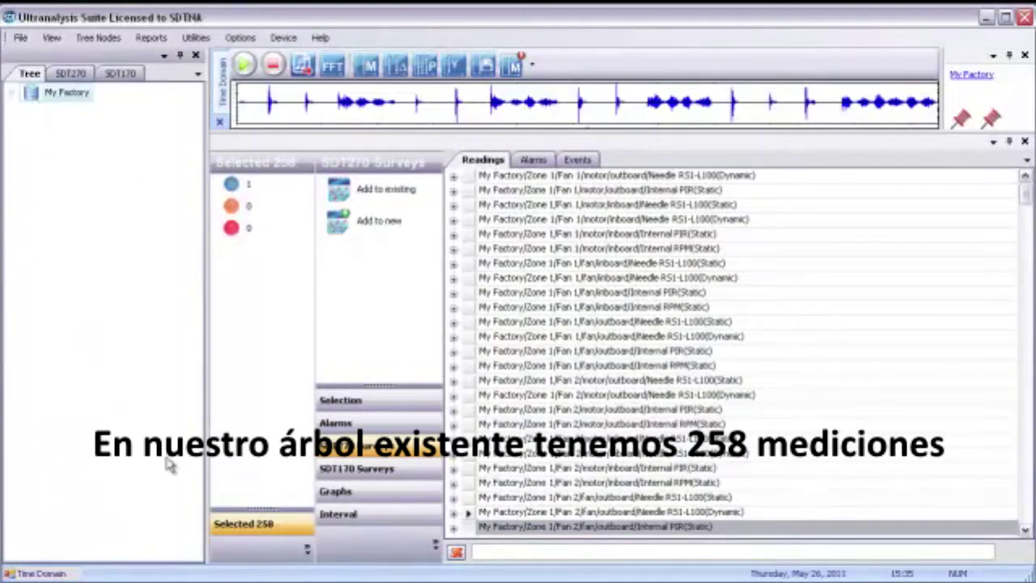
click(387, 403)
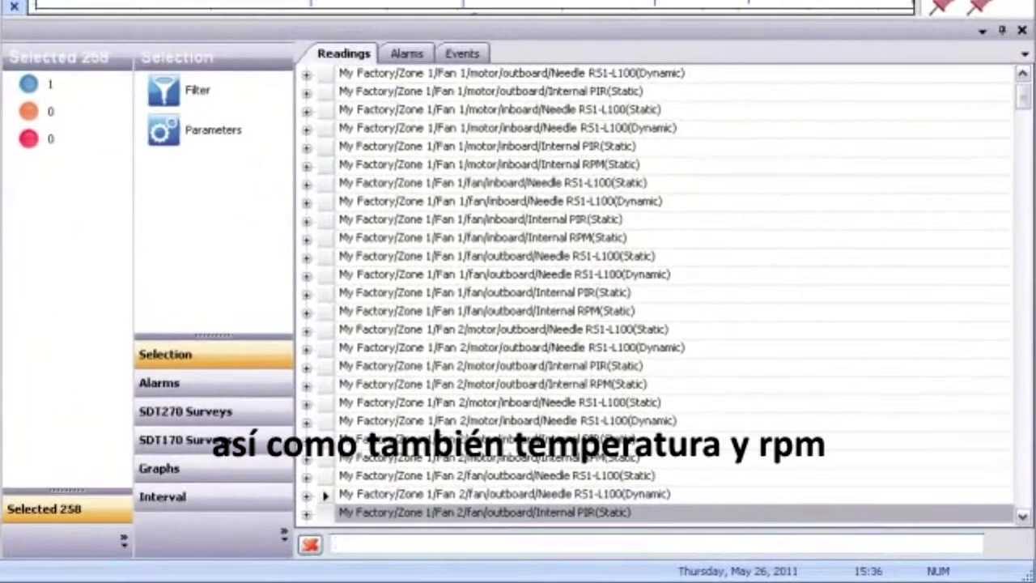
text(Zone 1/F)
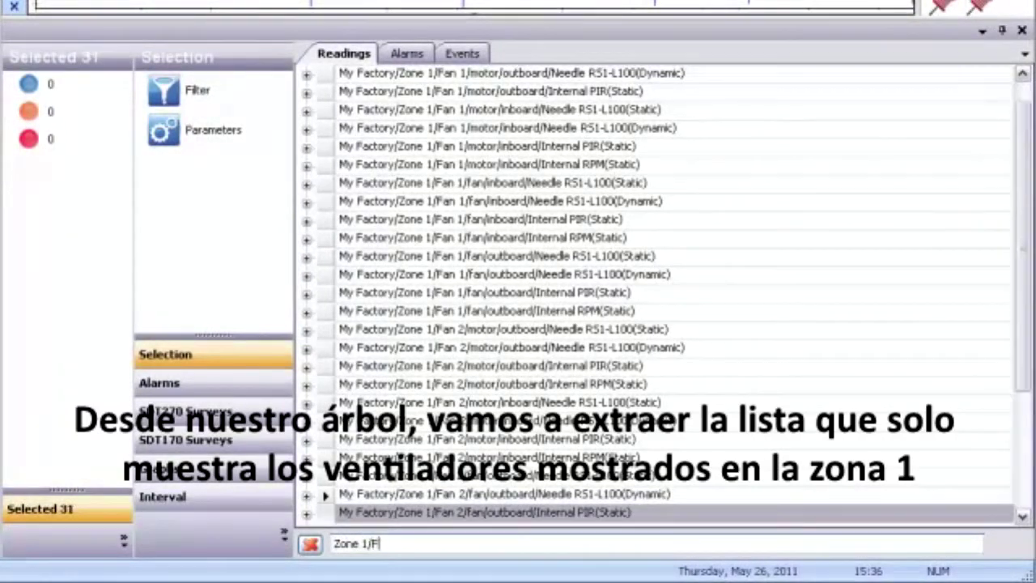
text(an)
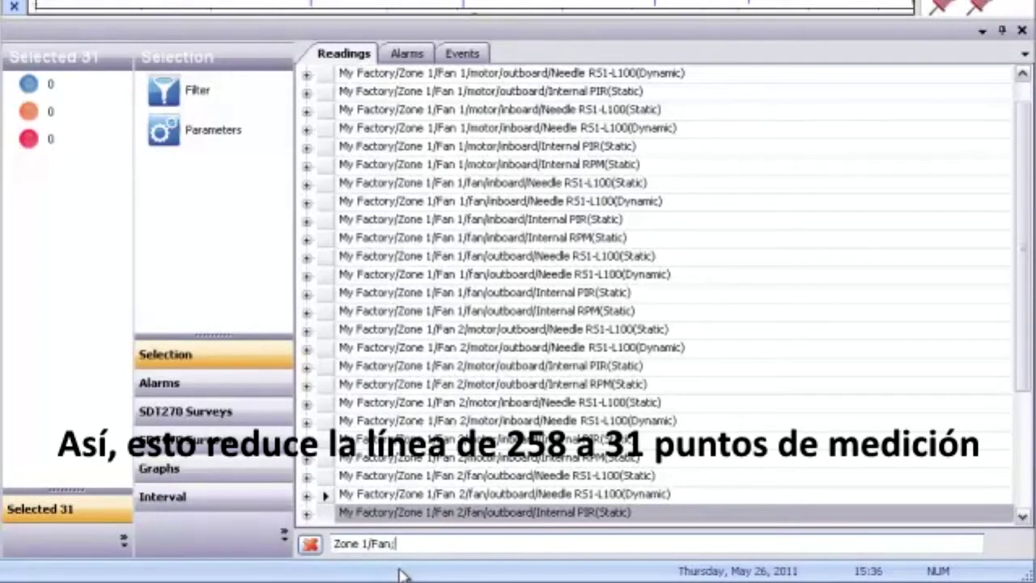
text(;(S)
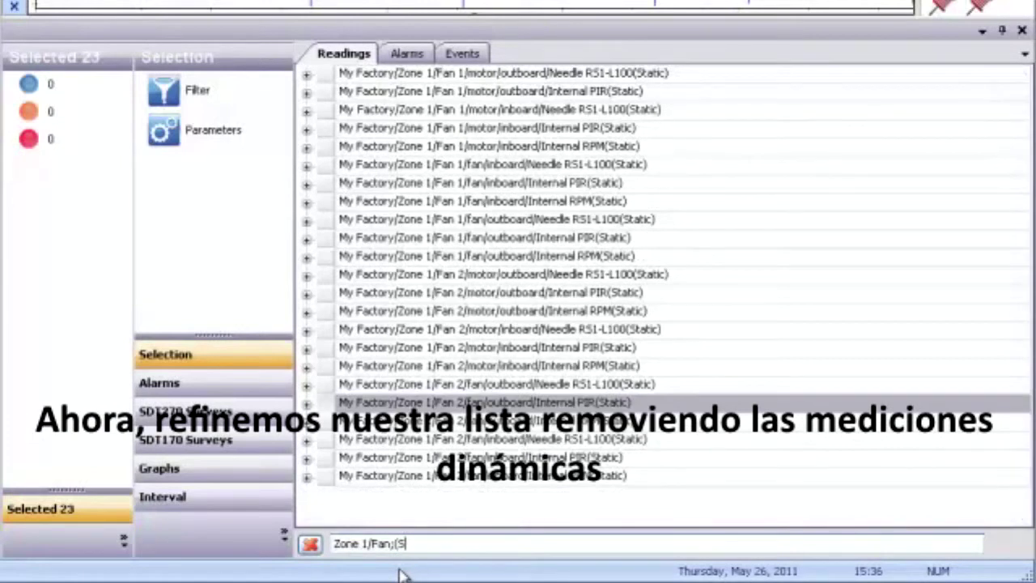
text(tatic))
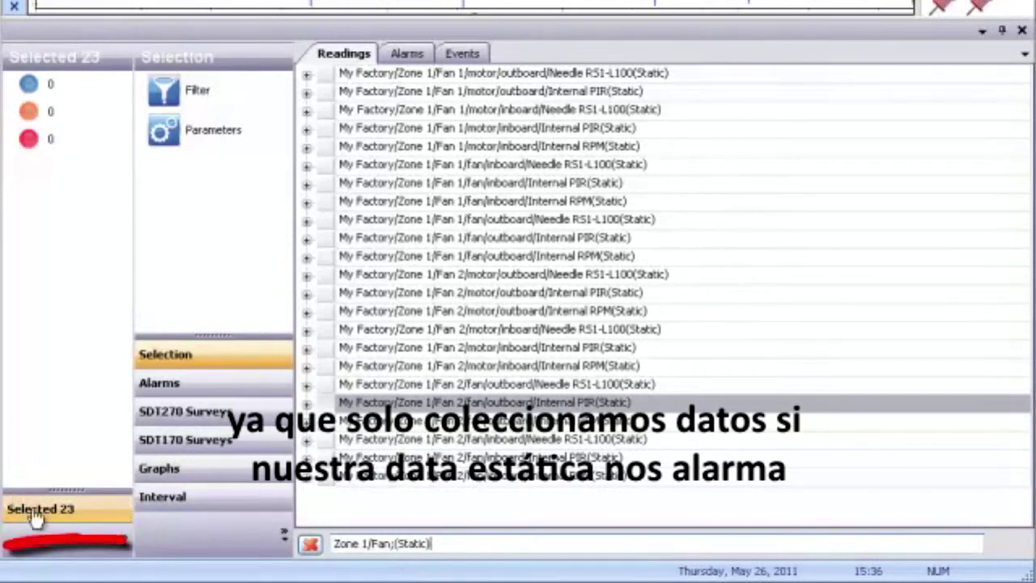
Select all the filtered static fan readings and add them to a new SDT270 survey named "Zone 1 Fans: Static"
click(328, 477)
shift+click(330, 74)
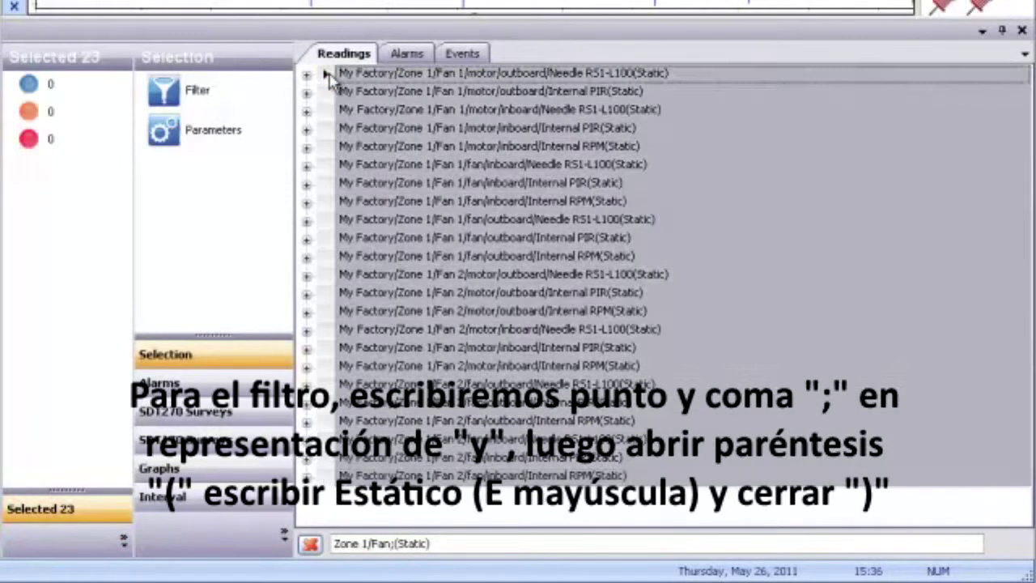
click(195, 414)
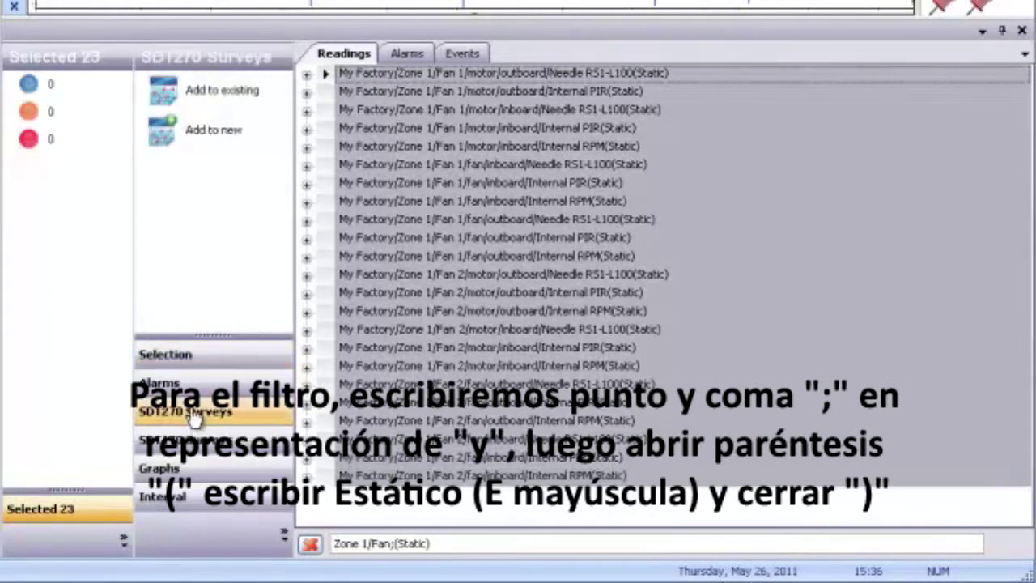
click(199, 142)
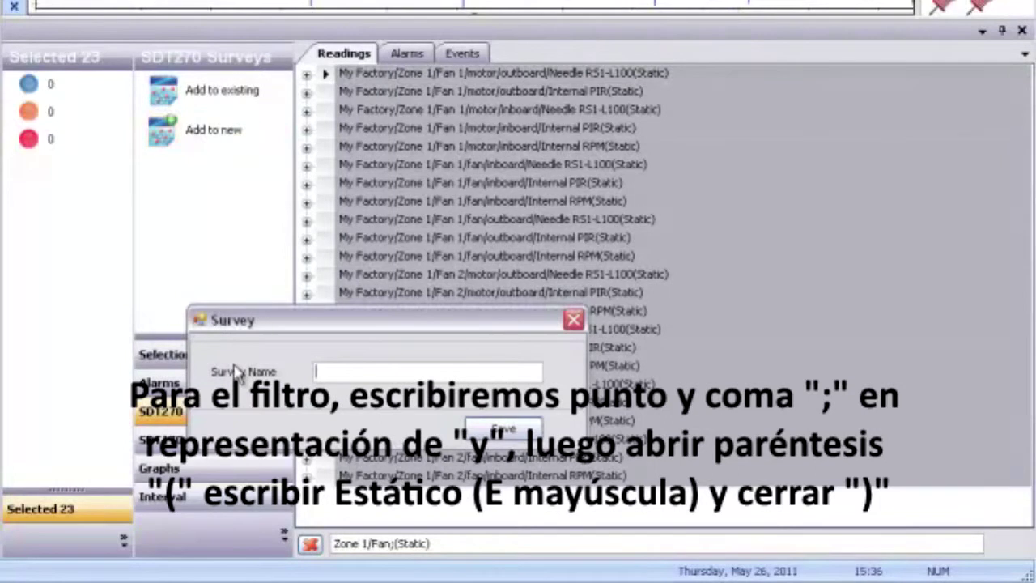
text(Zone 1 Fa)
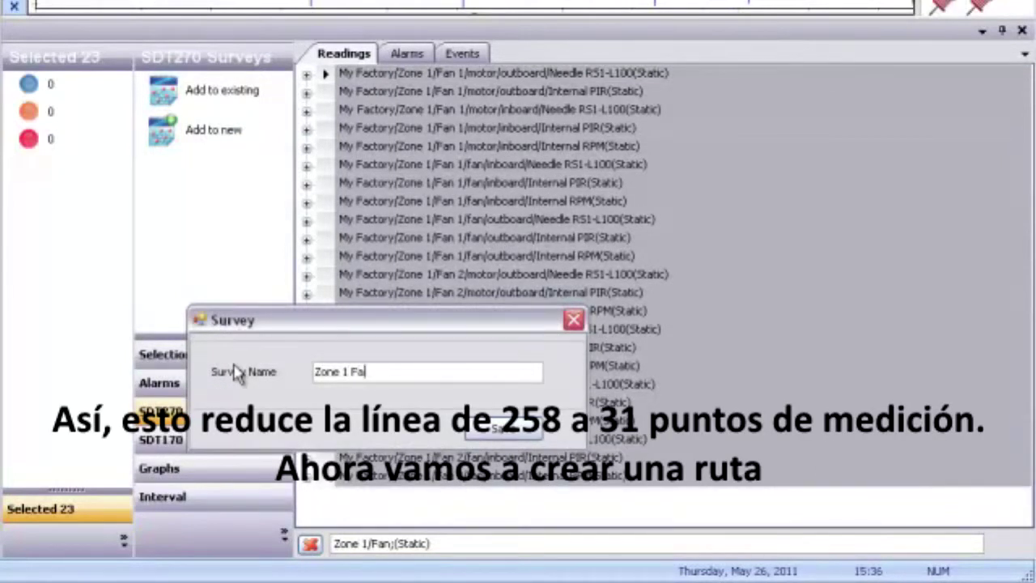
text(ns)
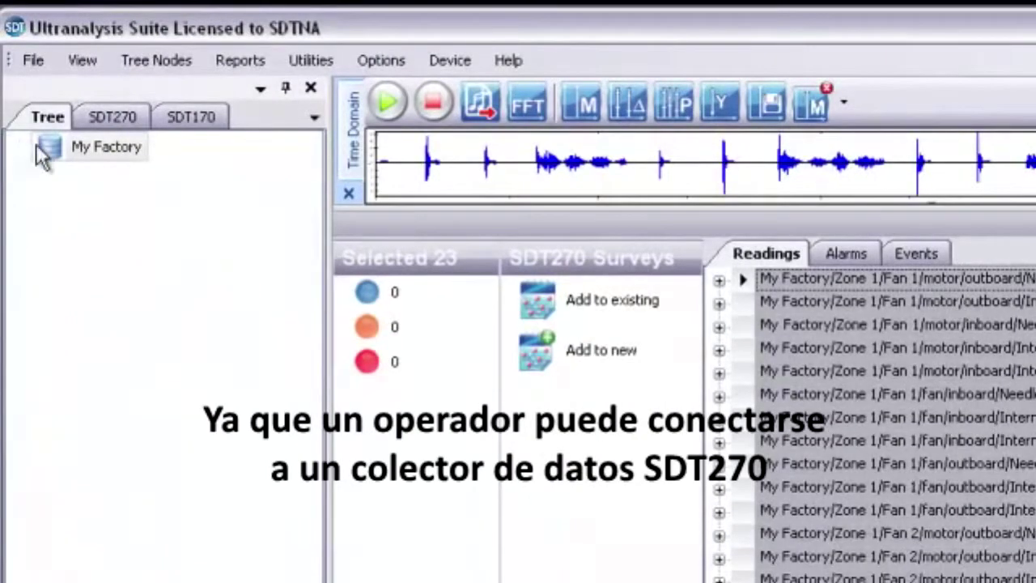
Show the SDT270 surveys and expand "Zone 1 Fans: Static" to review the readings it contains
click(85, 115)
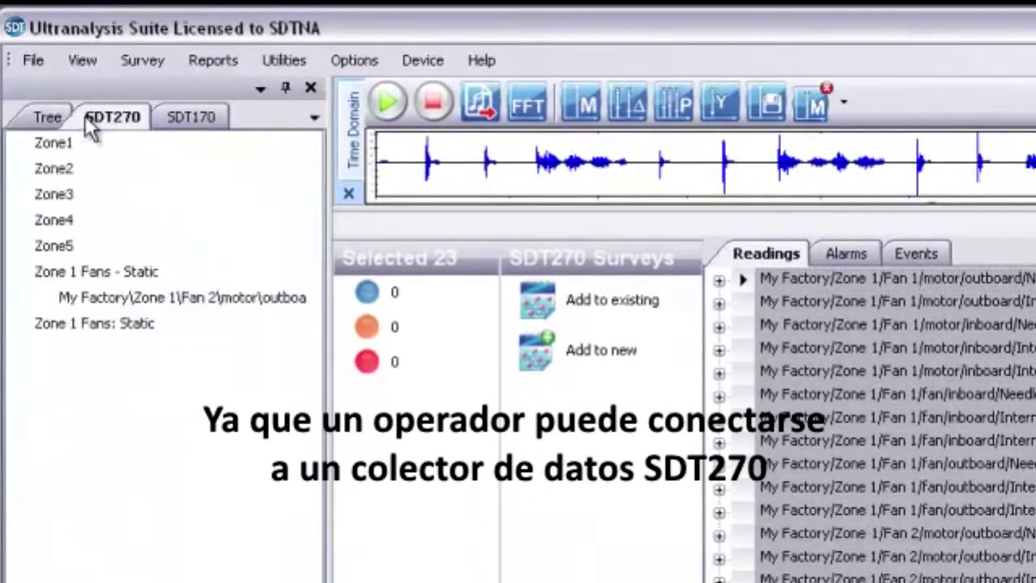
click(20, 325)
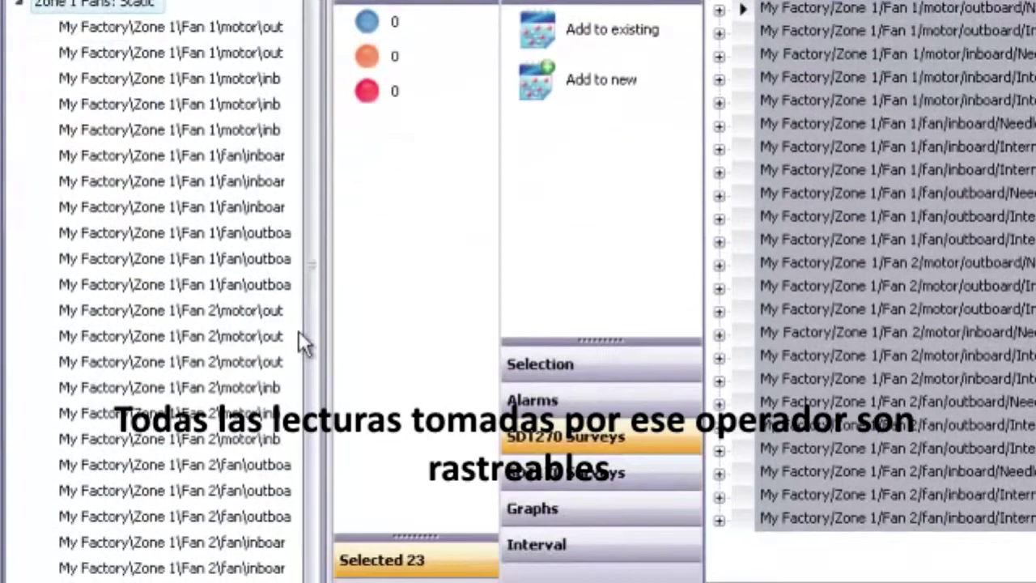
scroll(319, 243, down, 2)
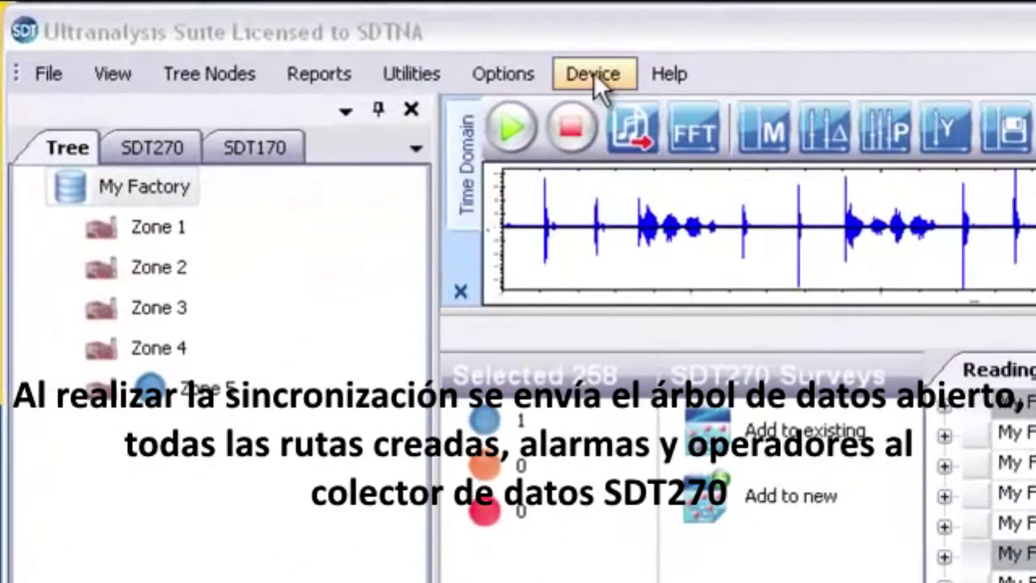
Upload the My Factory data from the PC to the SDT270 device and dismiss the completion message
click(593, 73)
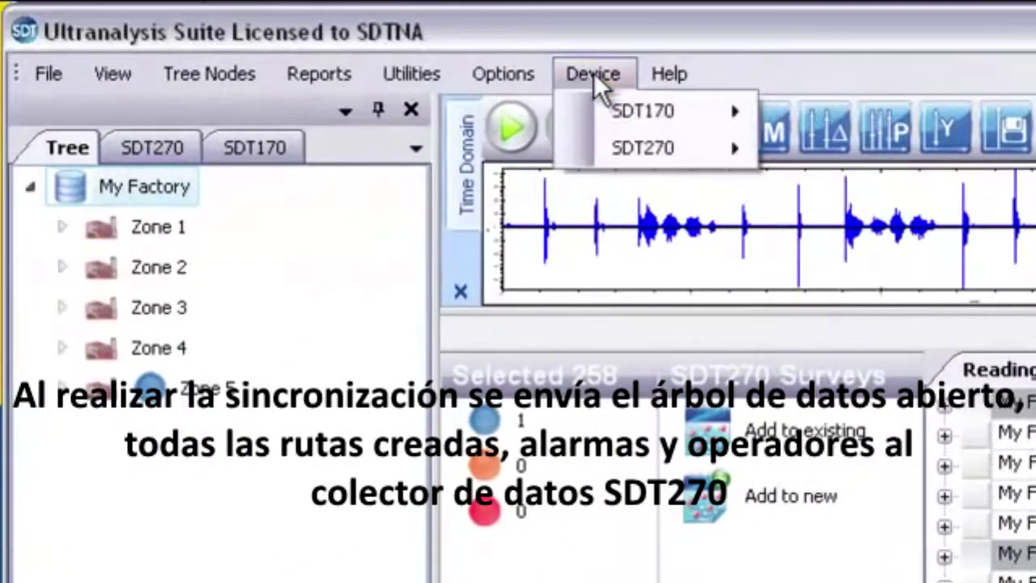
mouse_move(672, 148)
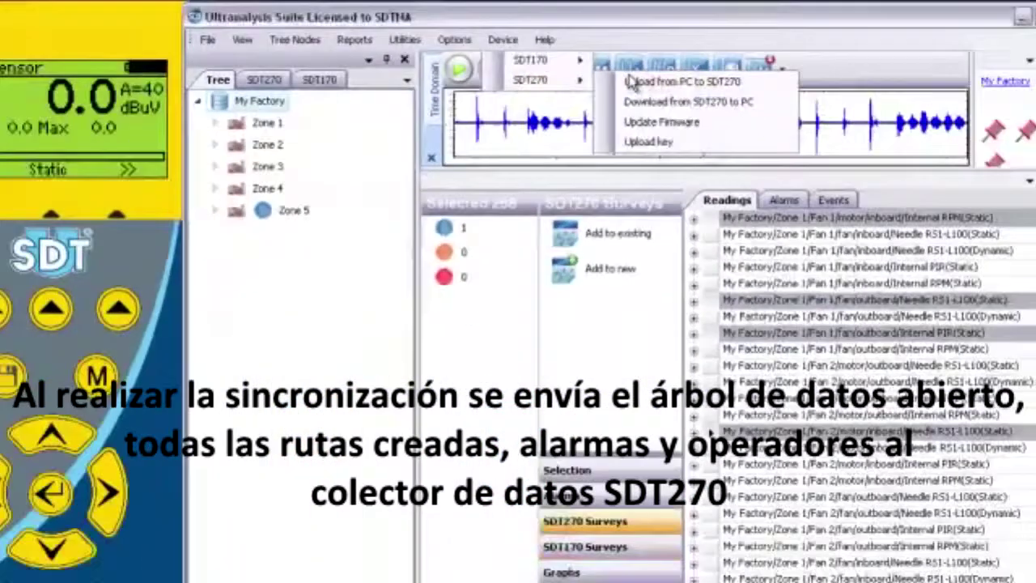
click(777, 148)
click(624, 306)
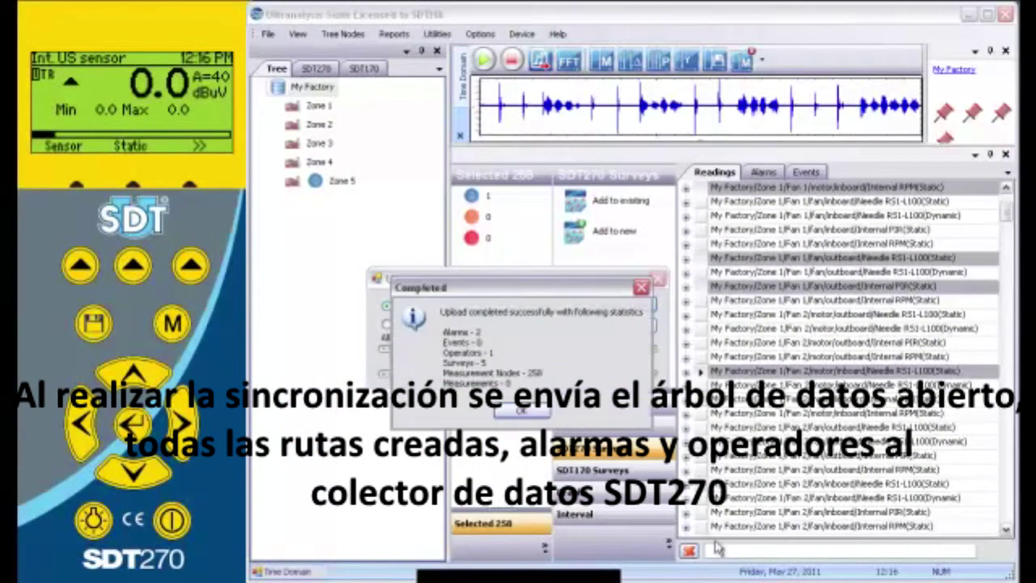
click(534, 414)
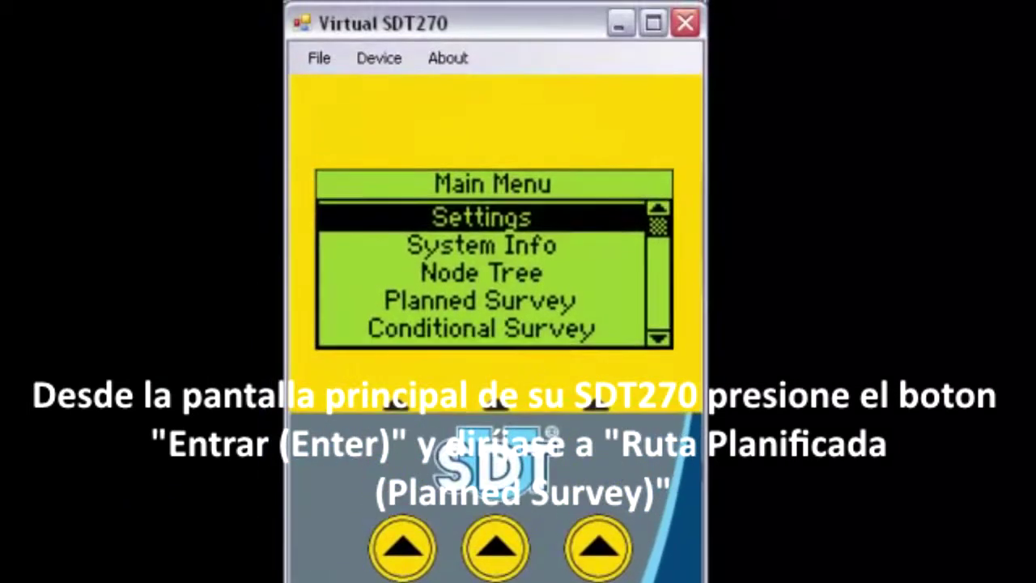
Switch to the Virtual SDT270 and open the Planned Survey list from its Main Menu
key(Down)
key(Down)
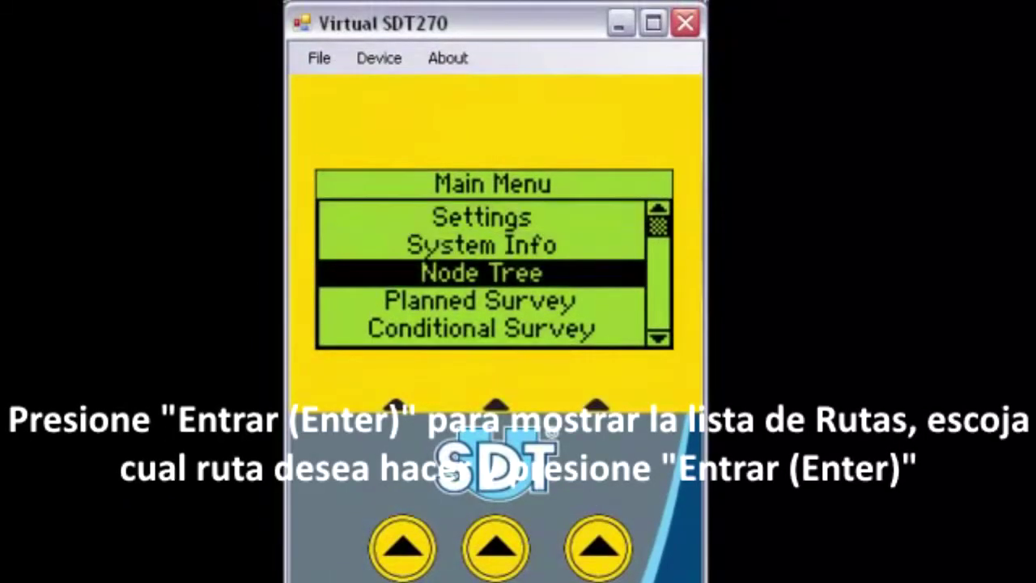
key(Down)
key(Return)
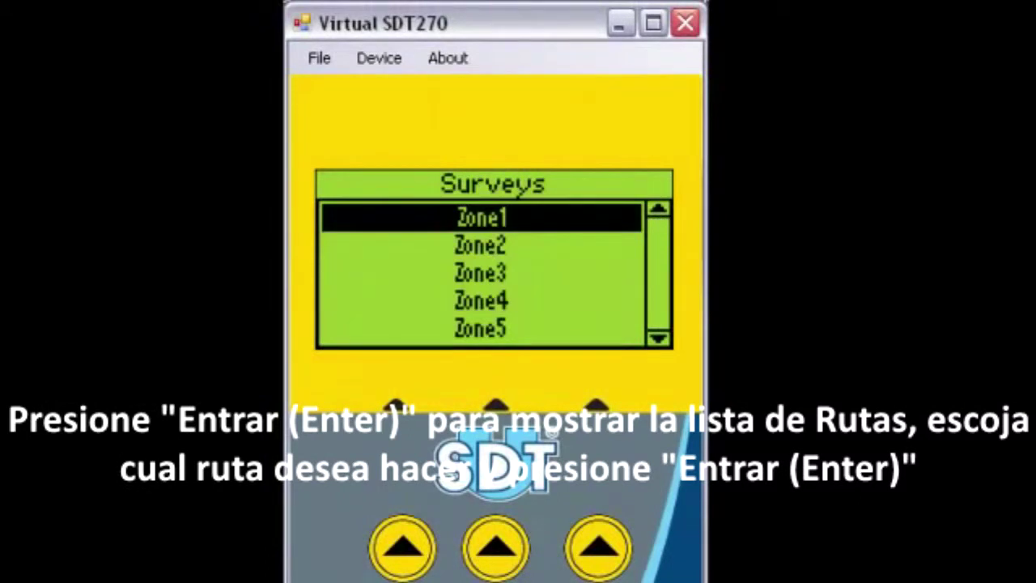
Choose the Zone3 survey on the virtual device and open its first measurement point
key(Down)
key(Down)
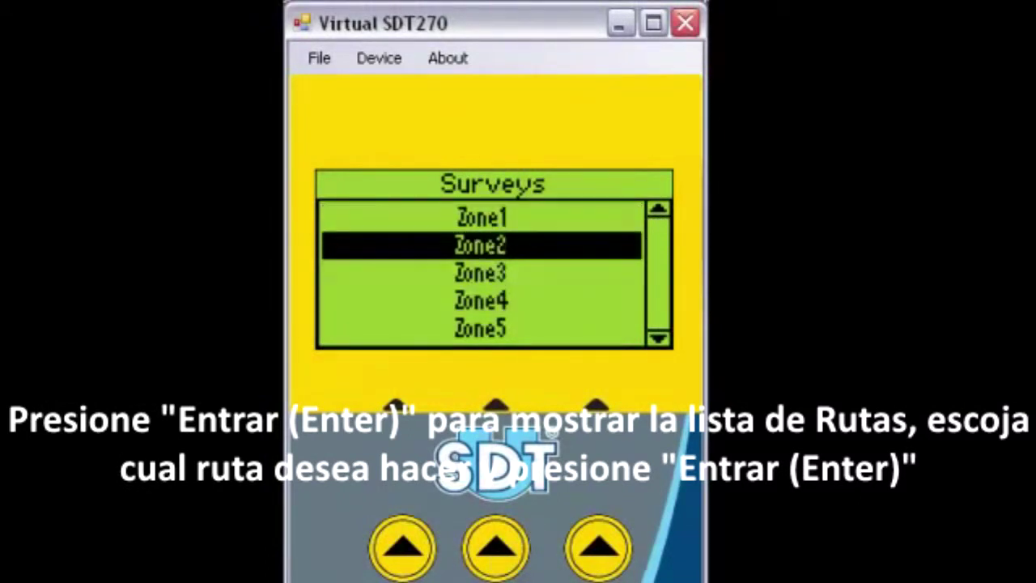
click(480, 273)
key(Return)
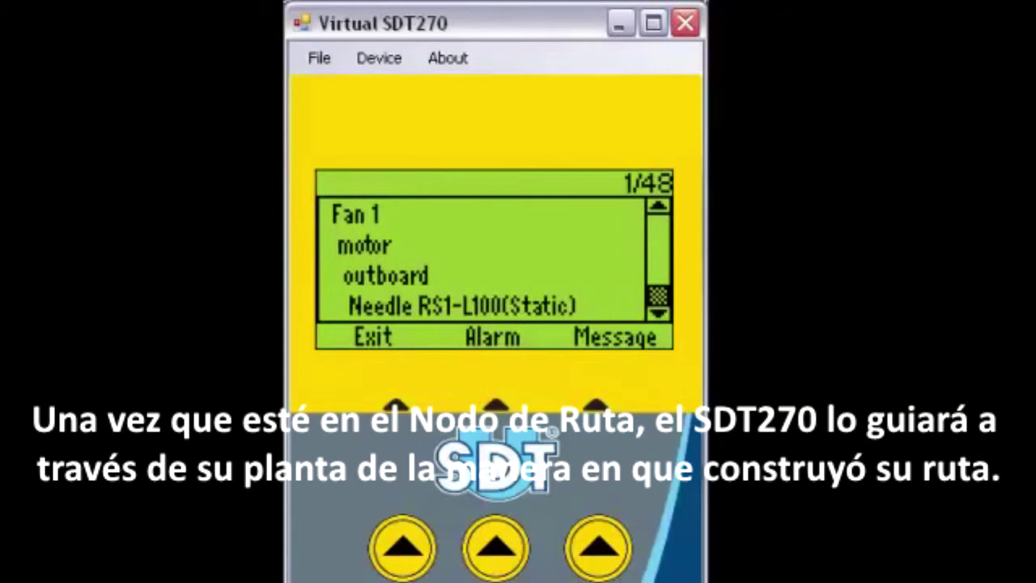
Browse forward and back through the survey's first measurement points on Fan 1's motor
key(Down)
key(Down)
key(Down)
key(Up)
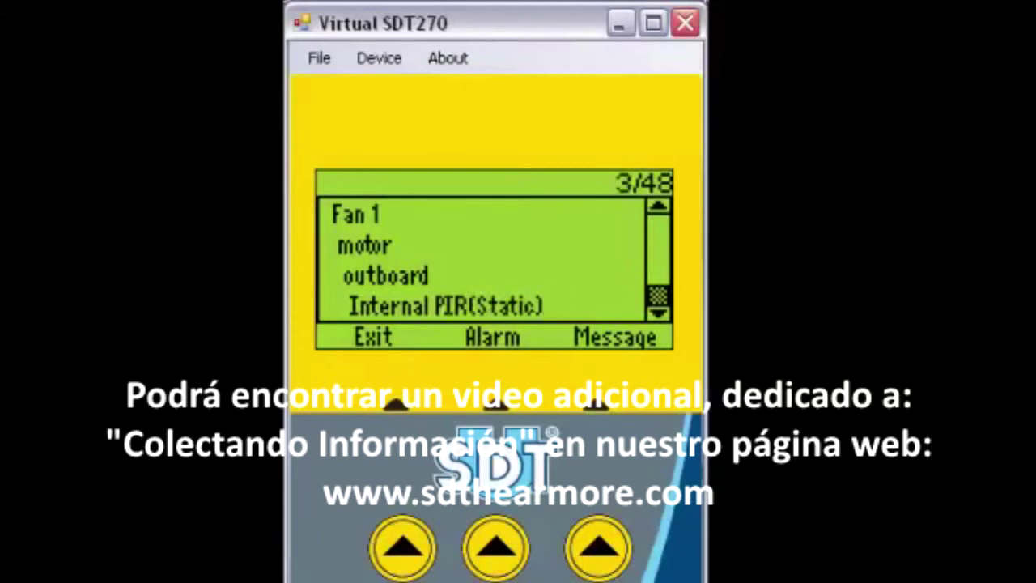
key(Up)
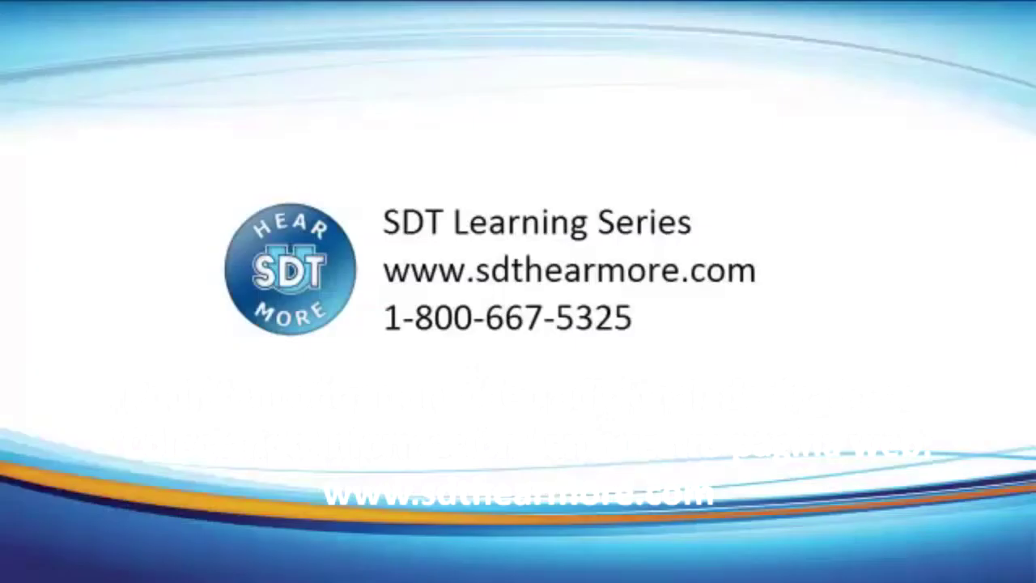